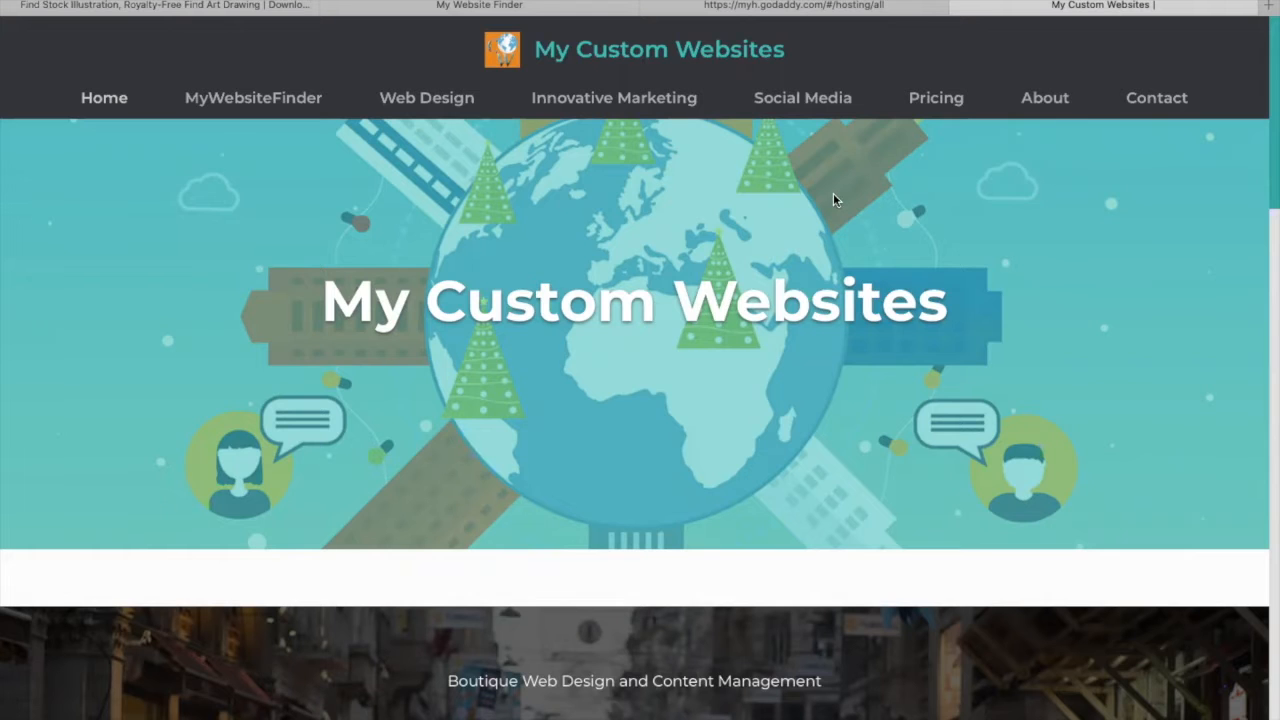
- Scroll through the My Custom Websites home page to review its sections
{"action": "scroll", "coordinate": [835, 200], "scroll_direction": "down", "scroll_amount": 5}
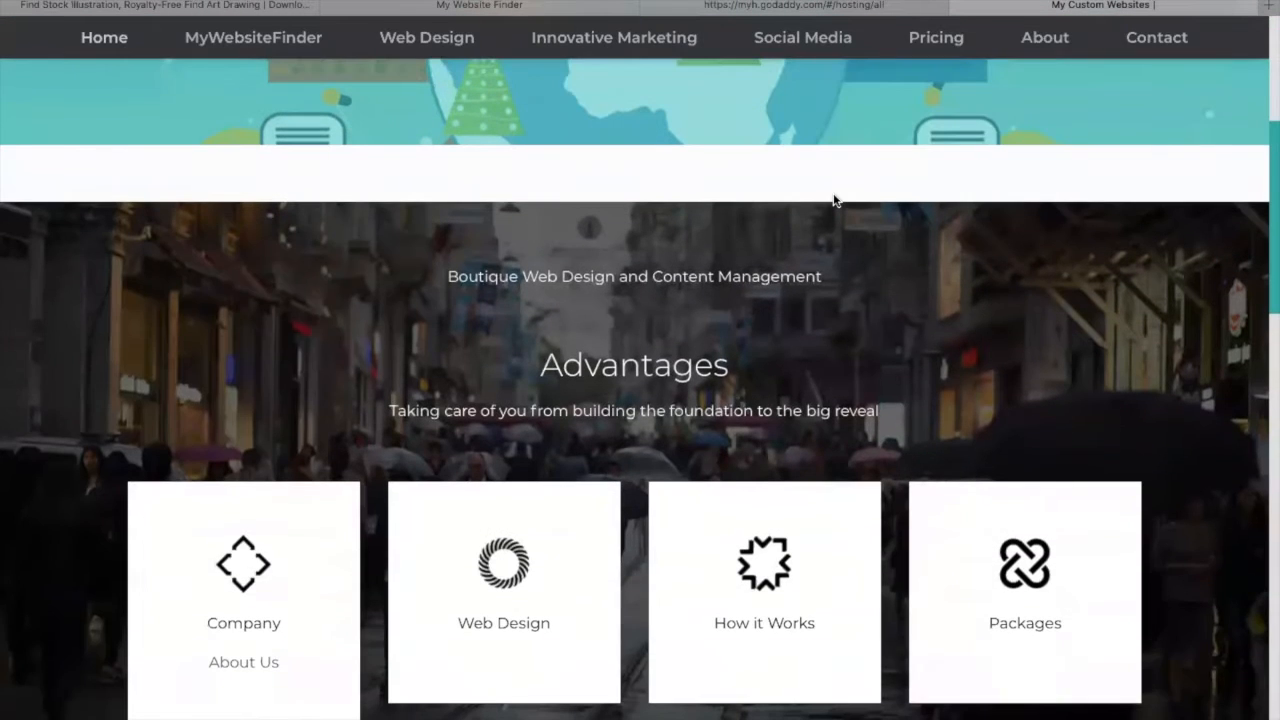
{"action": "scroll", "coordinate": [835, 200], "scroll_direction": "down", "scroll_amount": 5}
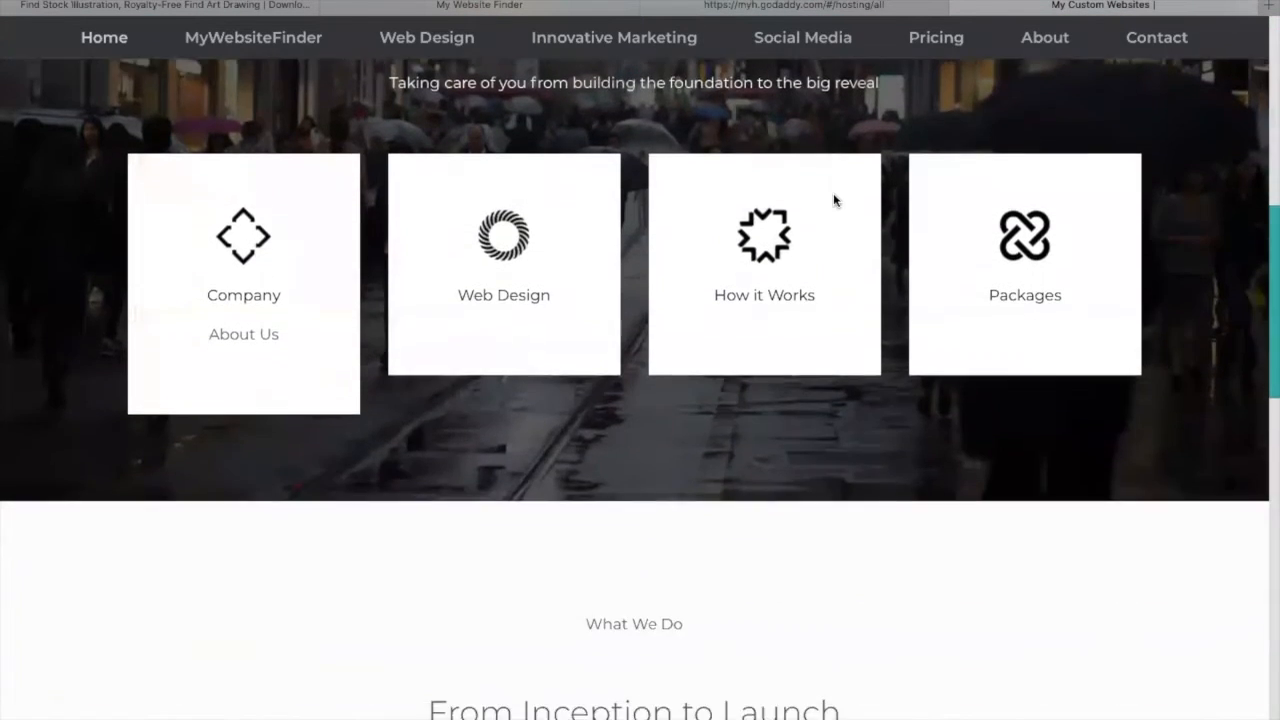
{"action": "scroll", "coordinate": [835, 200], "scroll_direction": "down", "scroll_amount": 3}
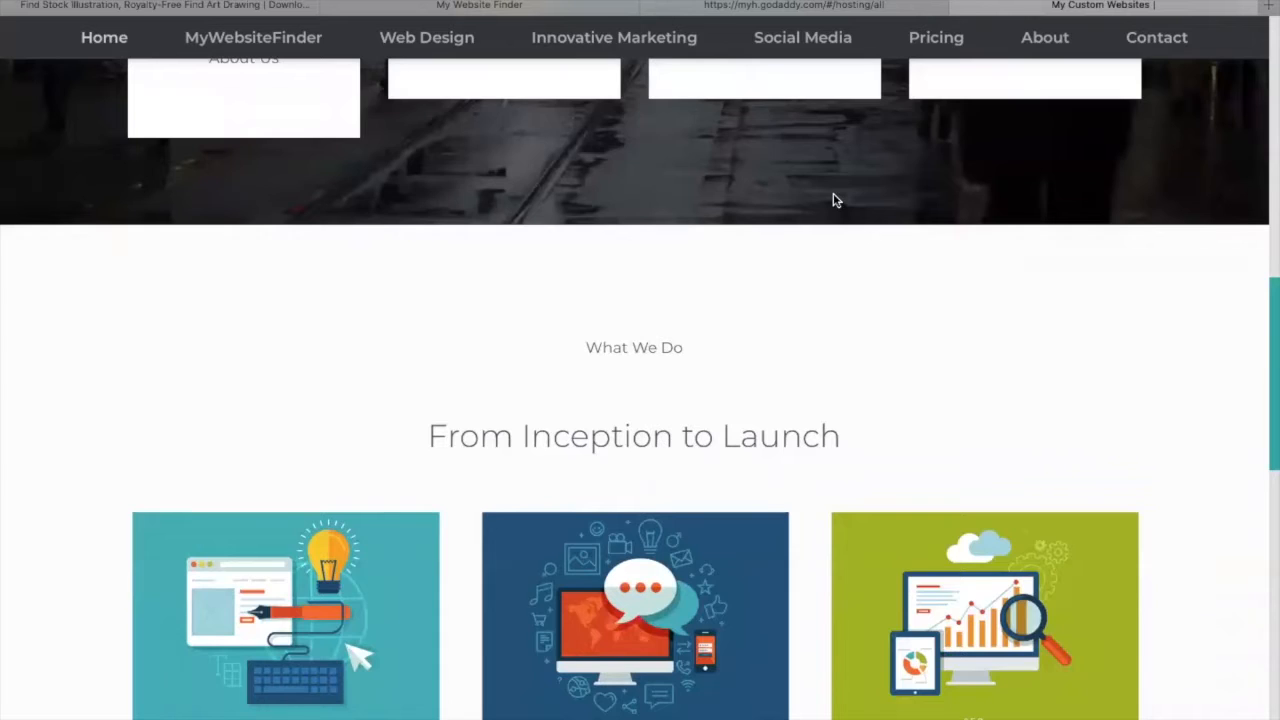
{"action": "scroll", "coordinate": [835, 200], "scroll_direction": "down", "scroll_amount": 4}
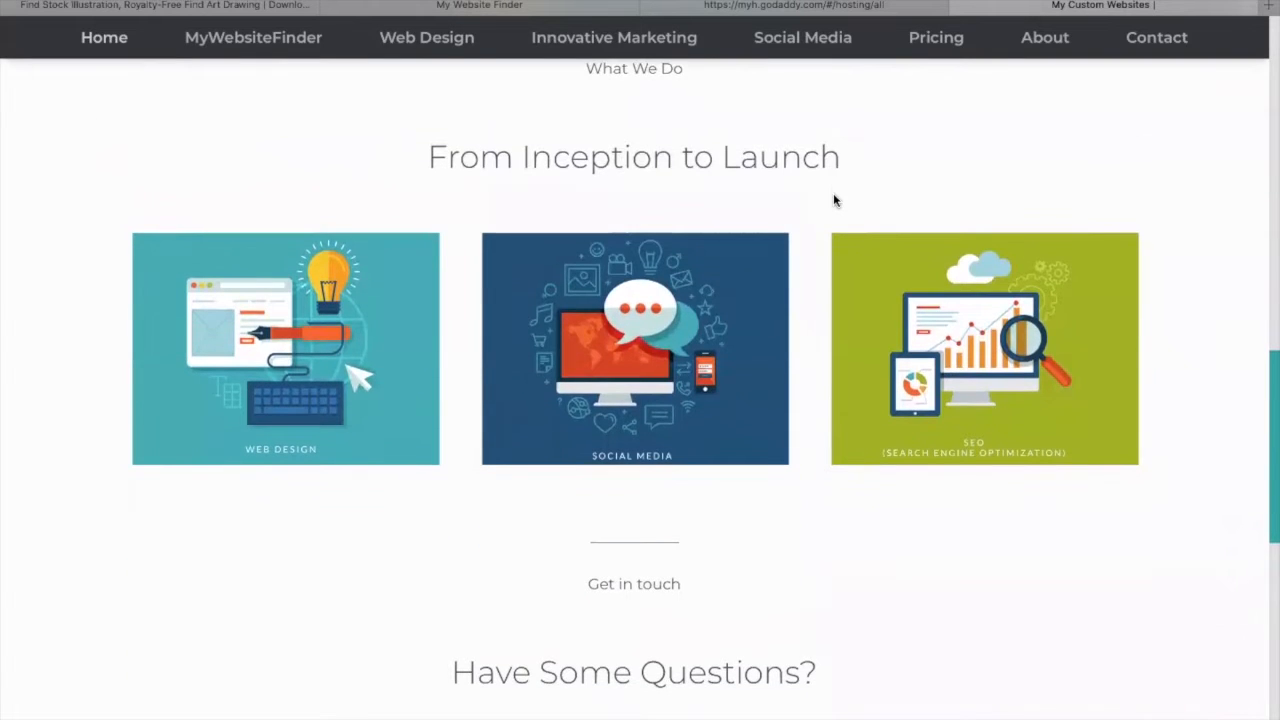
{"action": "scroll", "coordinate": [835, 200], "scroll_direction": "down", "scroll_amount": 5}
{"action": "scroll", "coordinate": [835, 200], "scroll_direction": "up", "scroll_amount": 9}
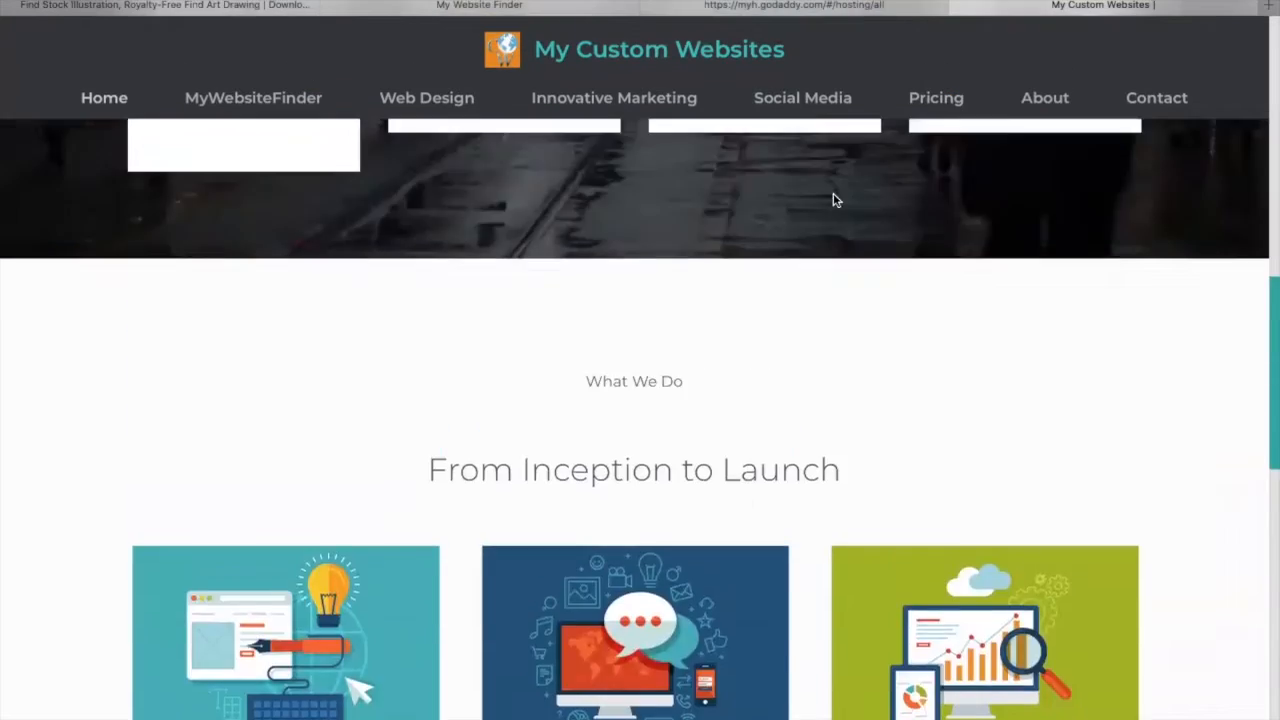
{"action": "scroll", "coordinate": [835, 200], "scroll_direction": "up", "scroll_amount": 6}
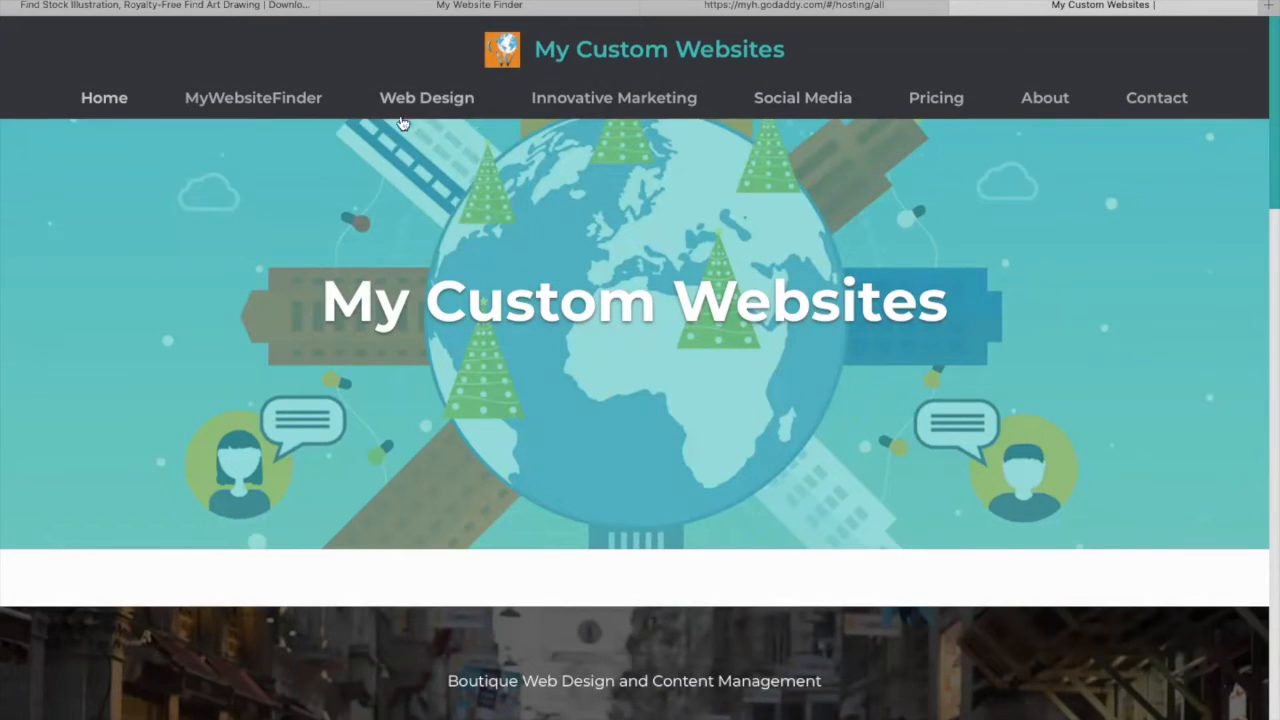
- Open the MyWebsiteFinder site and choose to sign in as a registered user
{"action": "left_click", "coordinate": [288, 100]}
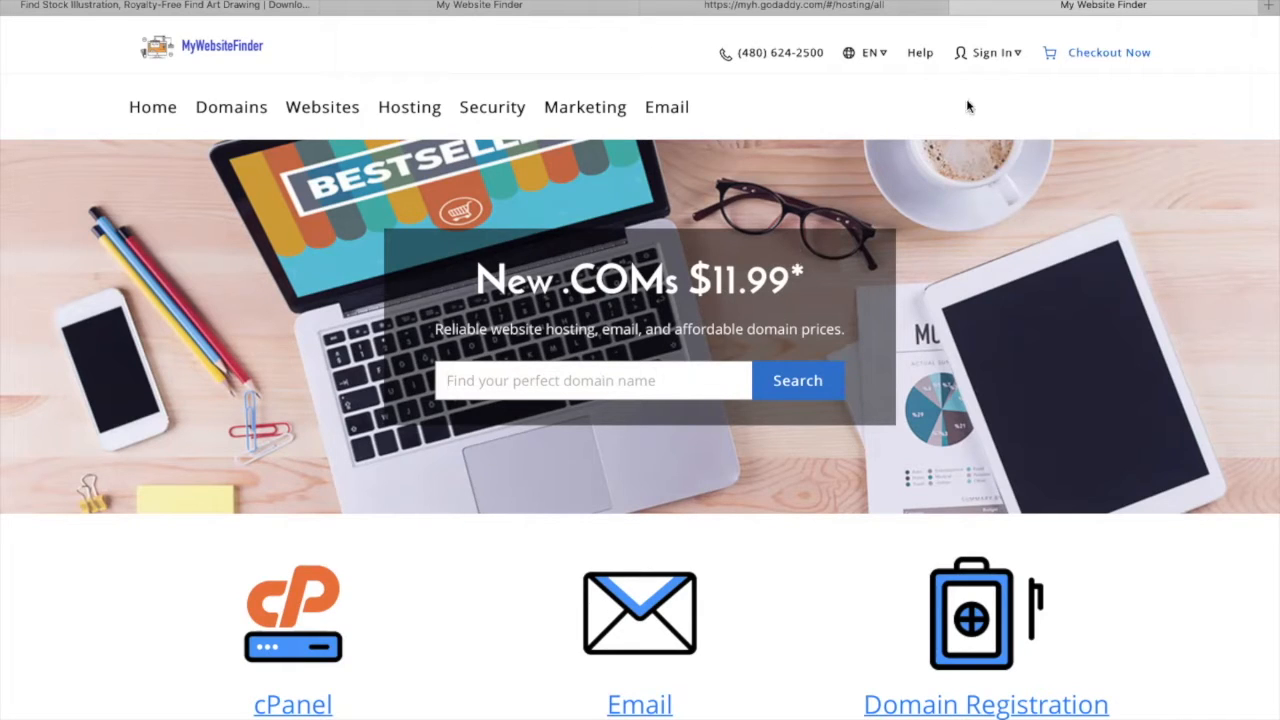
{"action": "left_click", "coordinate": [992, 58]}
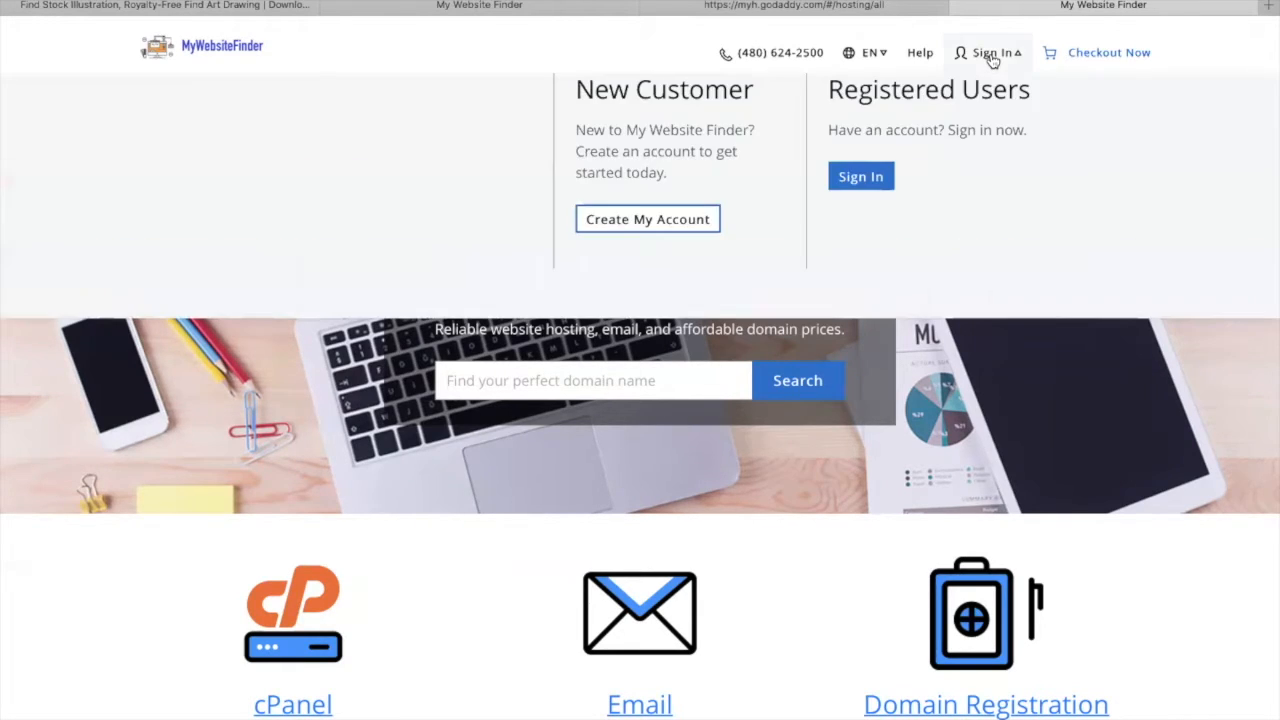
{"action": "left_click", "coordinate": [860, 180]}
- Switch to the hosting account tab and open My Products from the account menu
{"action": "left_click", "coordinate": [800, 6]}
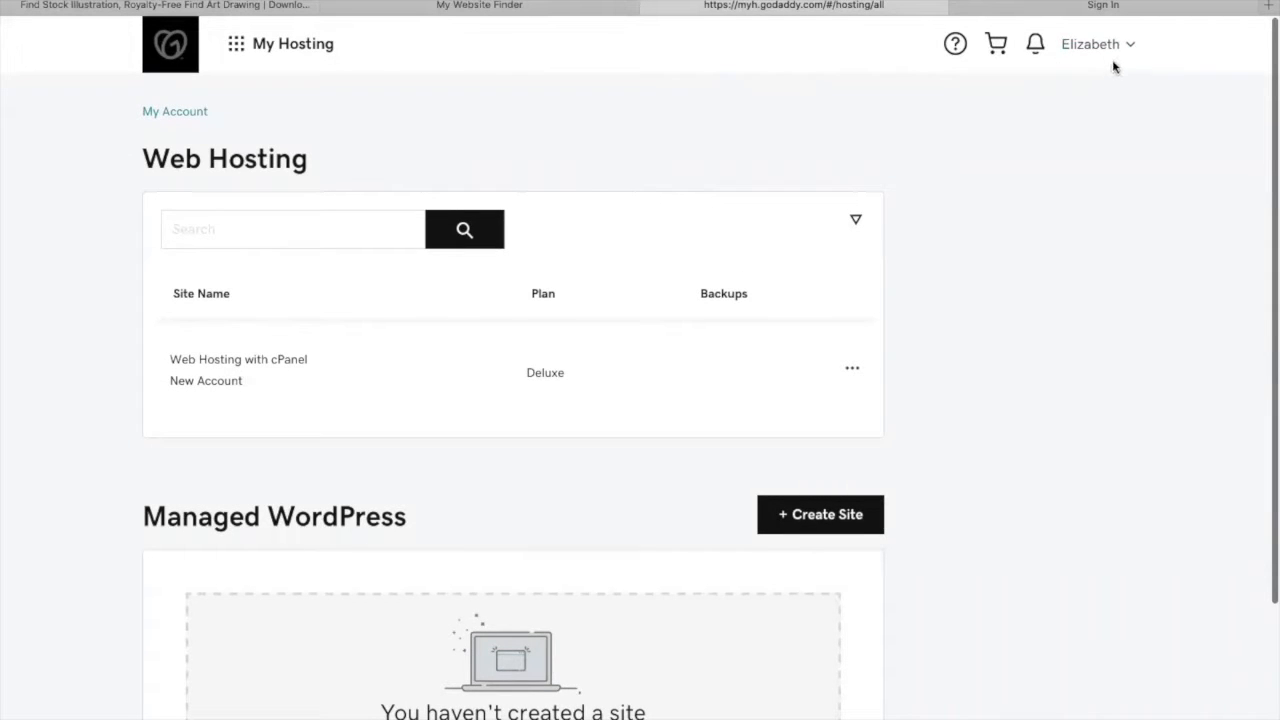
{"action": "left_click", "coordinate": [1108, 50]}
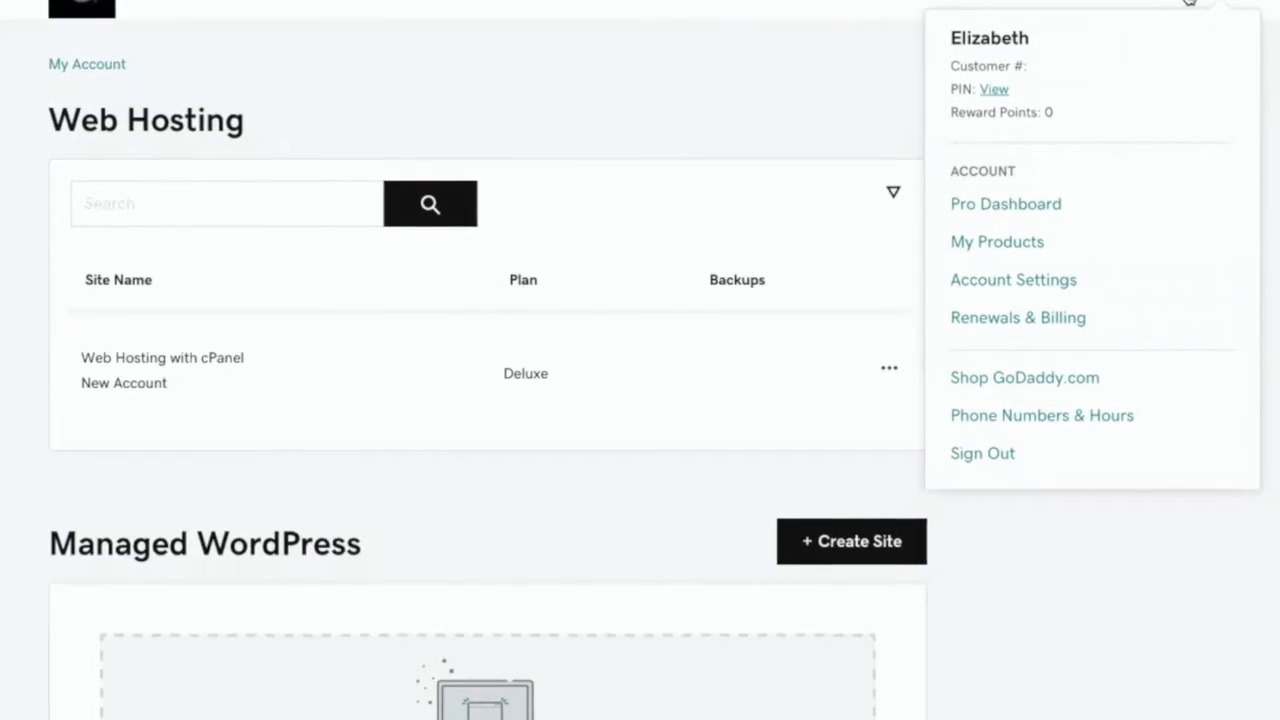
{"action": "left_click", "coordinate": [1010, 243]}
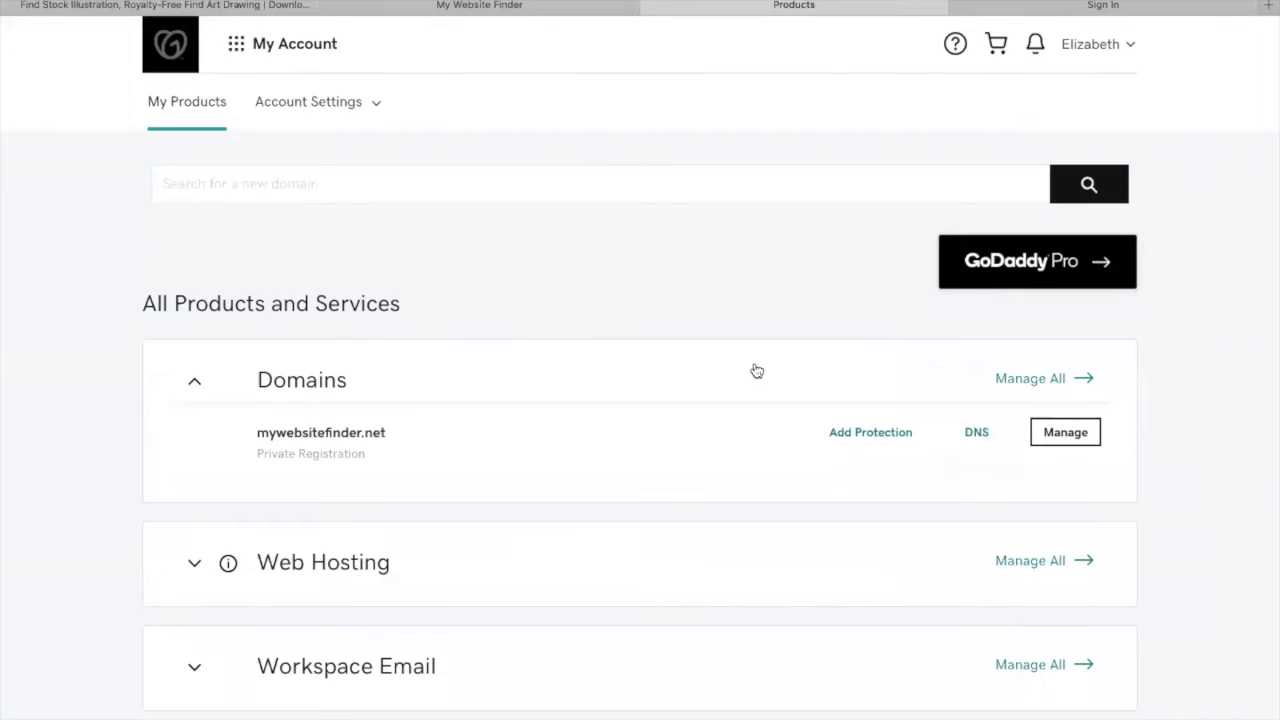
- Scroll through the list of all products and services in the account
{"action": "scroll", "coordinate": [757, 371], "scroll_direction": "down", "scroll_amount": 3}
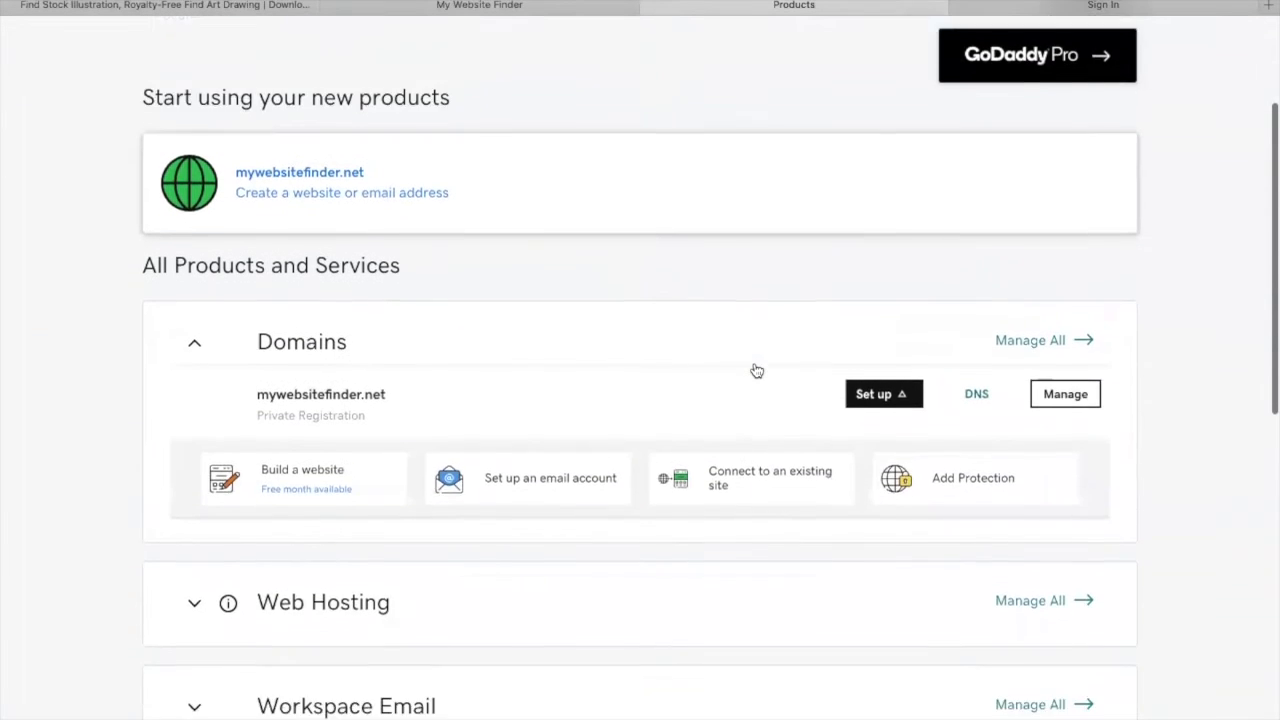
{"action": "scroll", "coordinate": [757, 371], "scroll_direction": "down", "scroll_amount": 6}
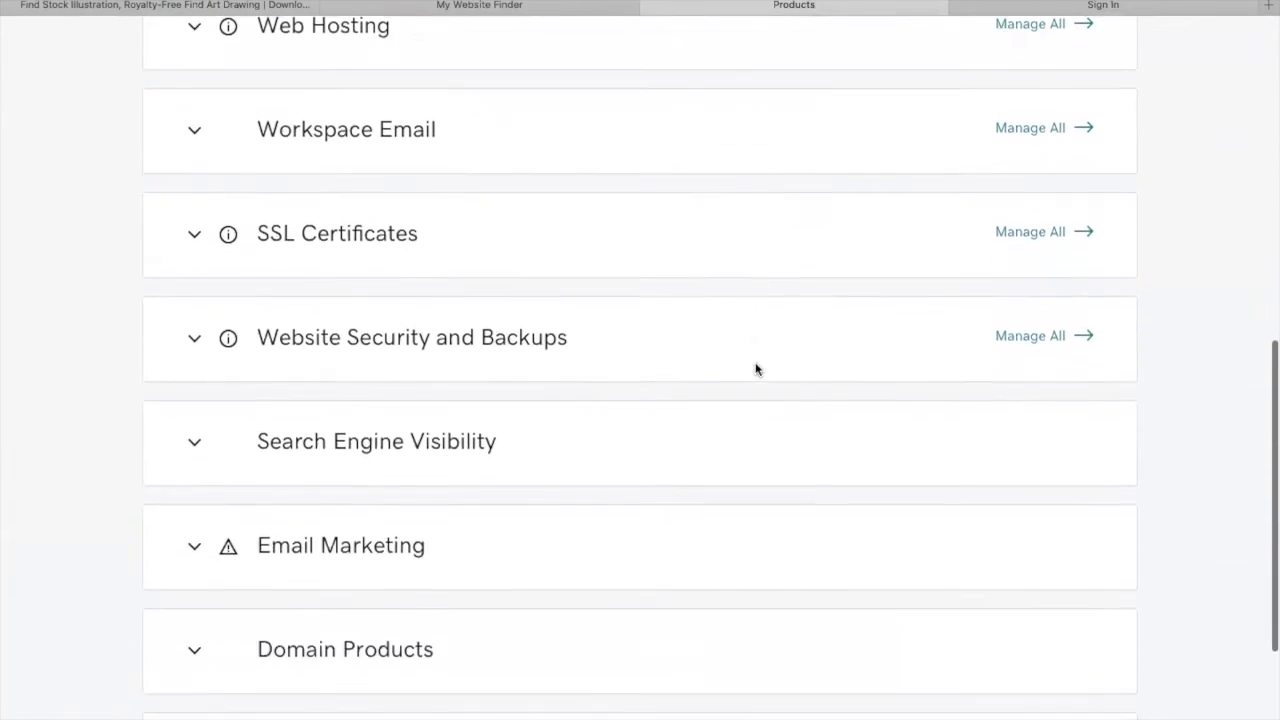
{"action": "scroll", "coordinate": [757, 368], "scroll_direction": "down", "scroll_amount": 1}
{"action": "scroll", "coordinate": [740, 451], "scroll_direction": "up", "scroll_amount": 7}
{"action": "scroll", "coordinate": [740, 451], "scroll_direction": "down", "scroll_amount": 1}
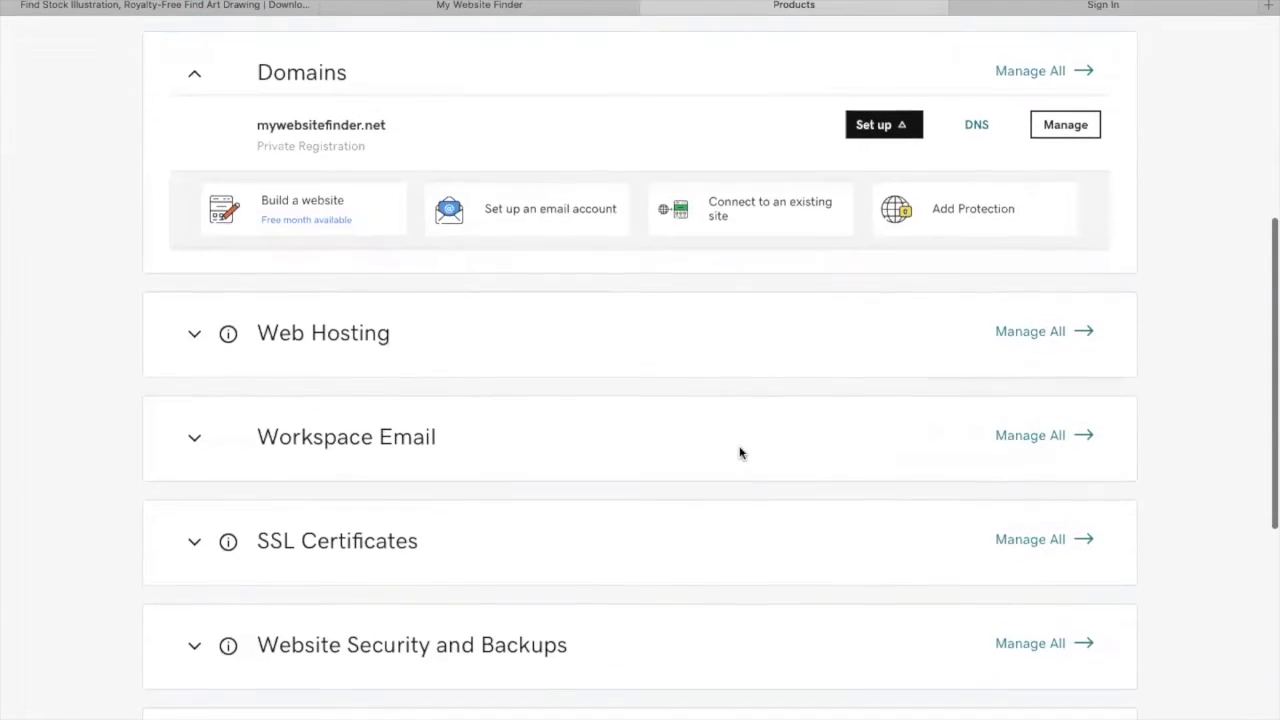
{"action": "scroll", "coordinate": [740, 451], "scroll_direction": "down", "scroll_amount": 1}
{"action": "scroll", "coordinate": [740, 451], "scroll_direction": "up", "scroll_amount": 2}
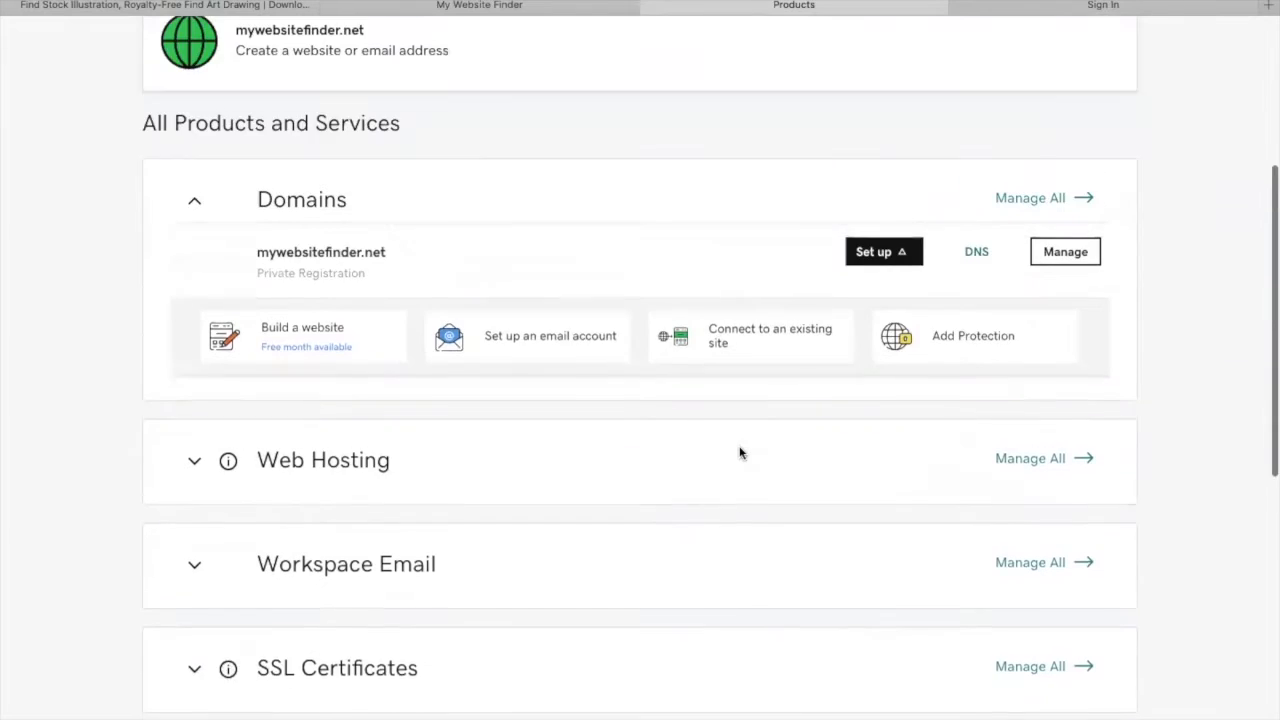
{"action": "scroll", "coordinate": [740, 451], "scroll_direction": "down", "scroll_amount": 2}
{"action": "scroll", "coordinate": [392, 332], "scroll_direction": "down", "scroll_amount": 1}
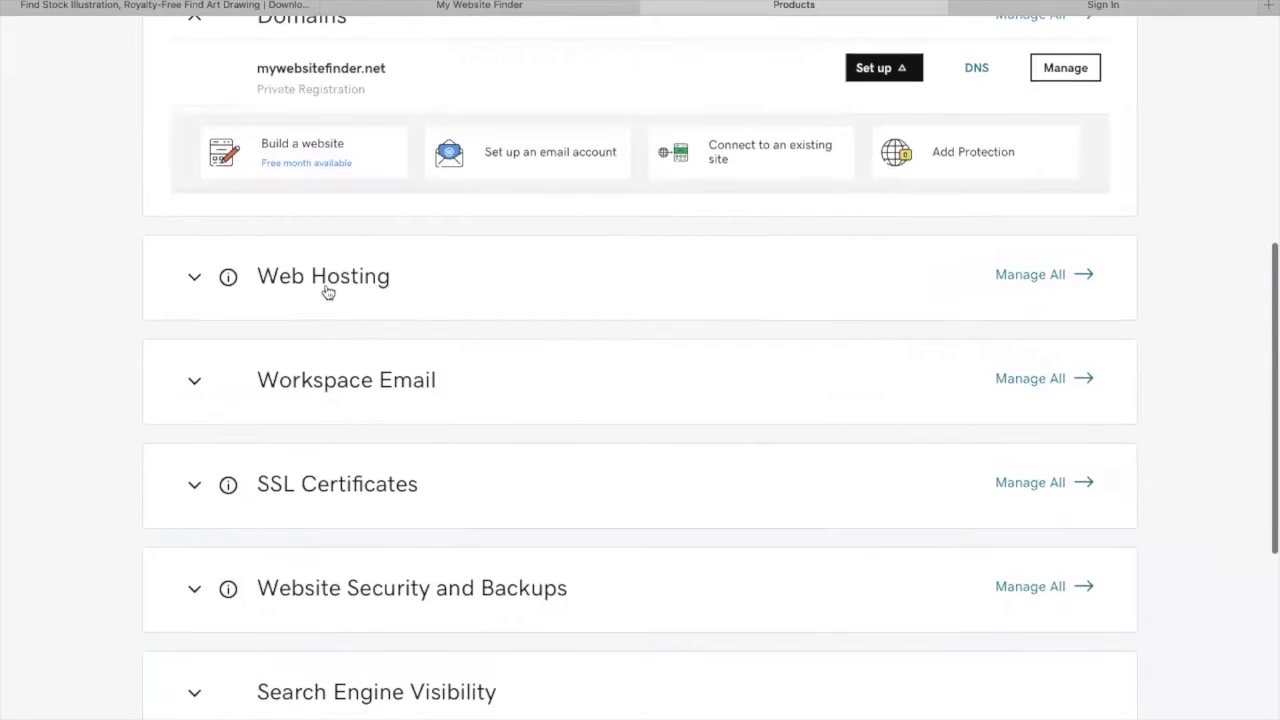
- Open Web Hosting management and start setting up the Web Hosting with cPanel account
{"action": "left_click", "coordinate": [1032, 282]}
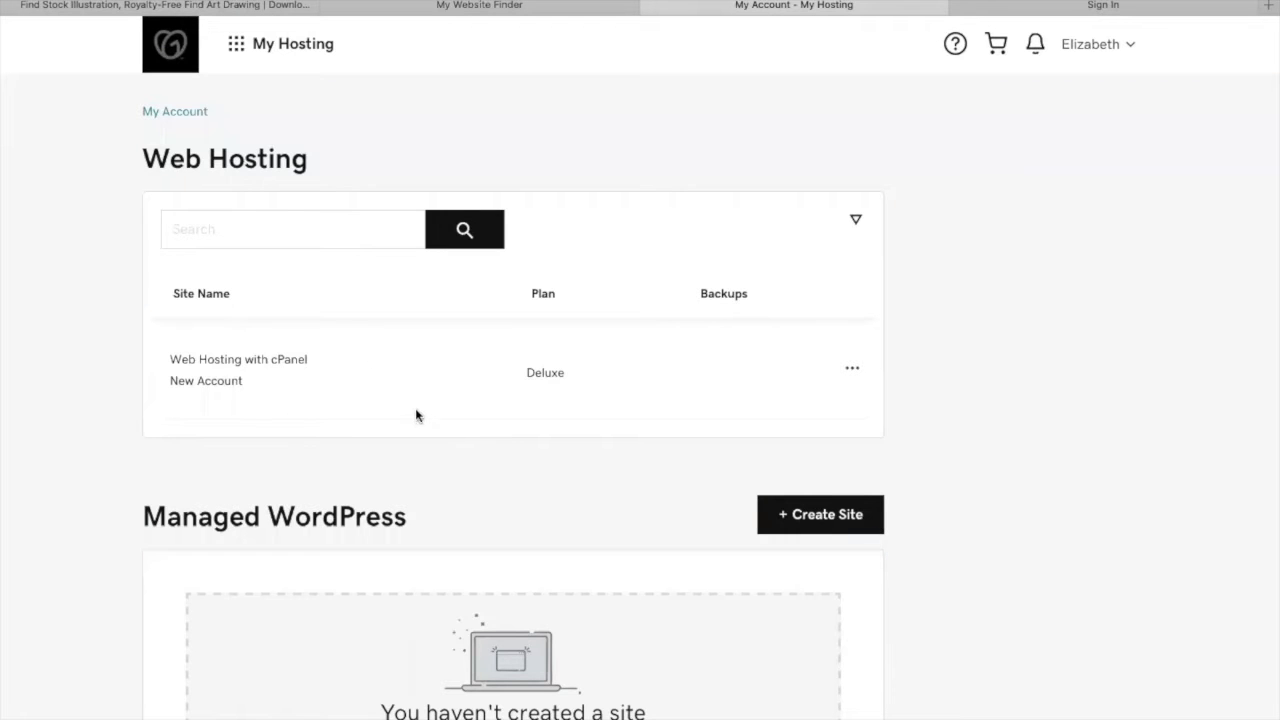
{"action": "left_click", "coordinate": [852, 371]}
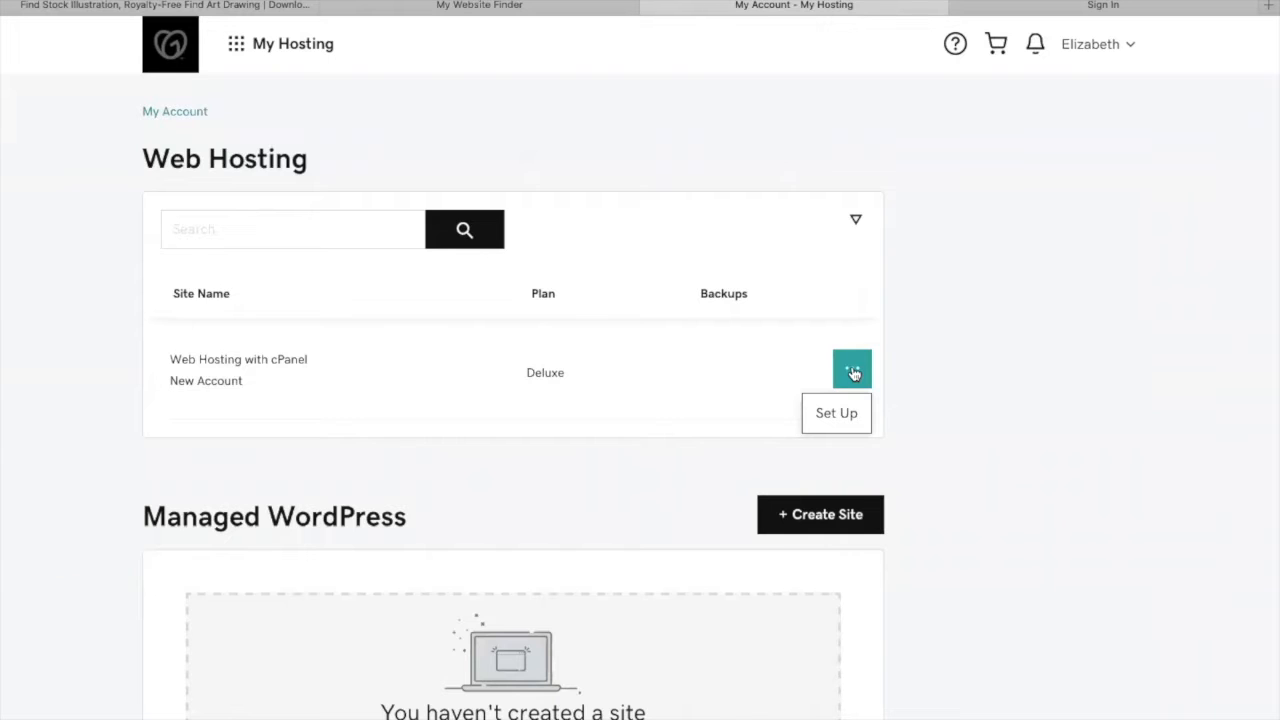
{"action": "left_click", "coordinate": [836, 413]}
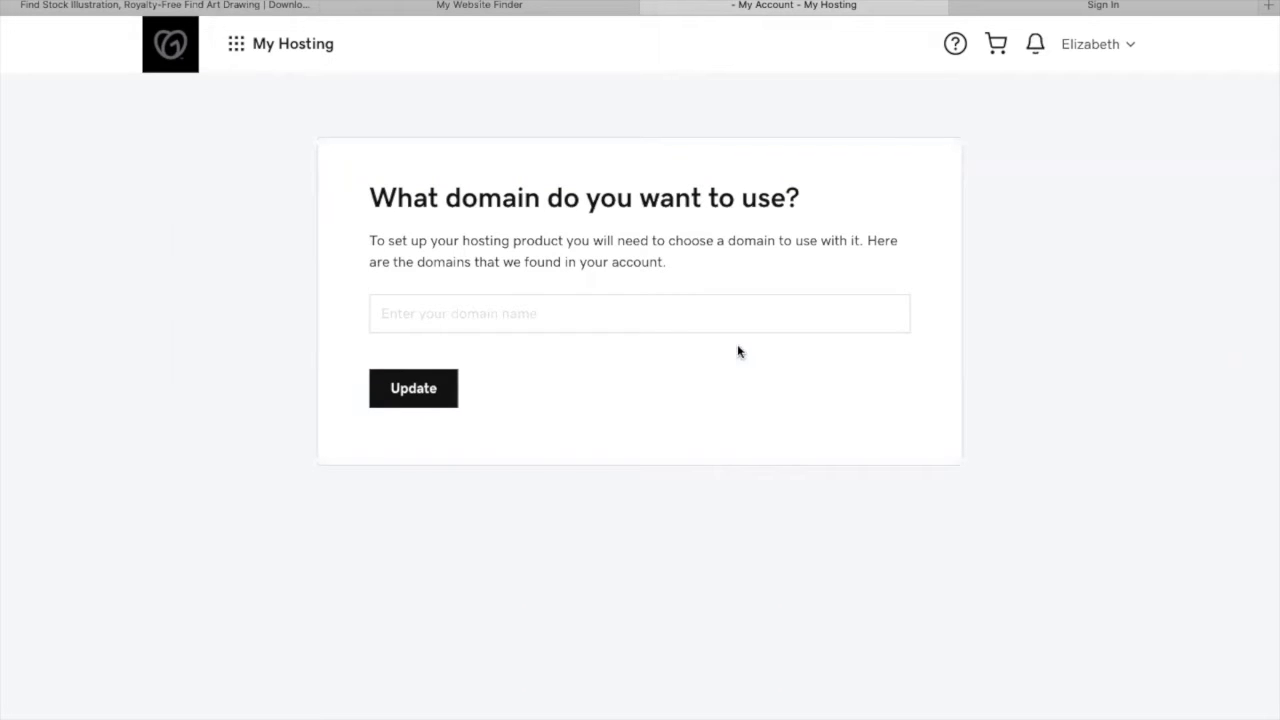
- Choose mywebsitefinder.net as the domain for the hosting and update
{"action": "left_click", "coordinate": [730, 301]}
{"action": "type", "text": "my"}
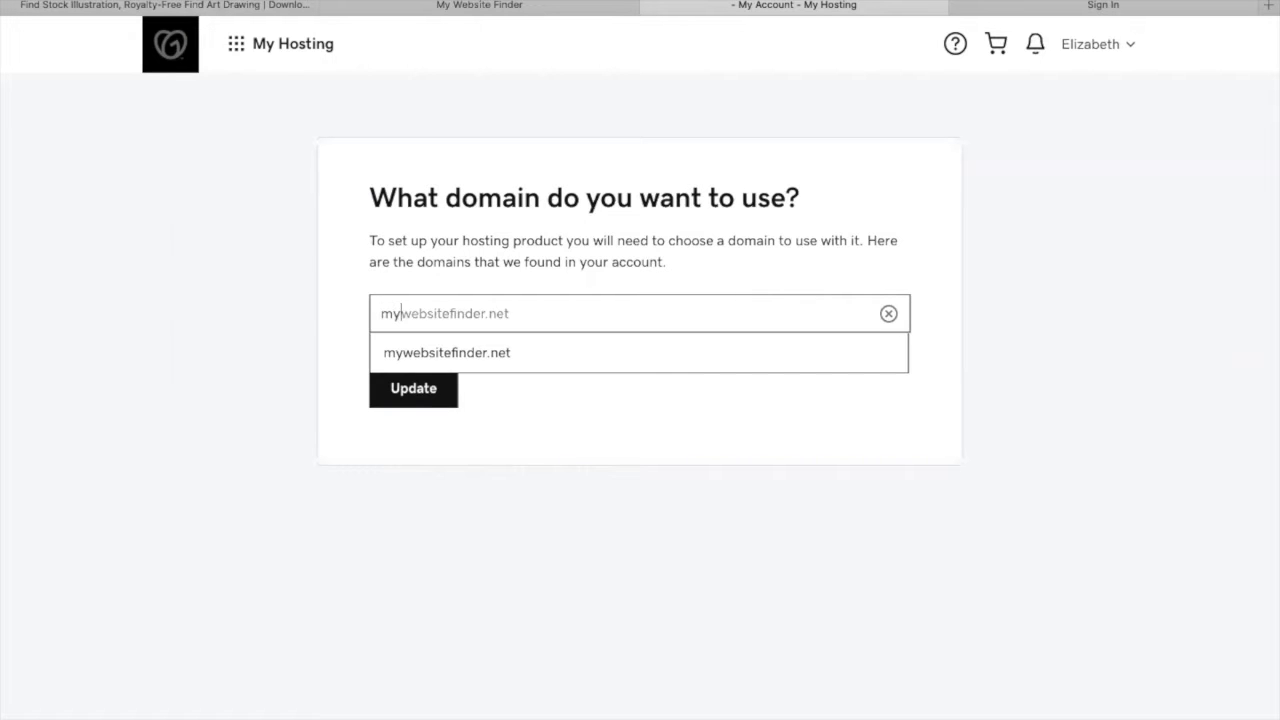
{"action": "left_click", "coordinate": [674, 357]}
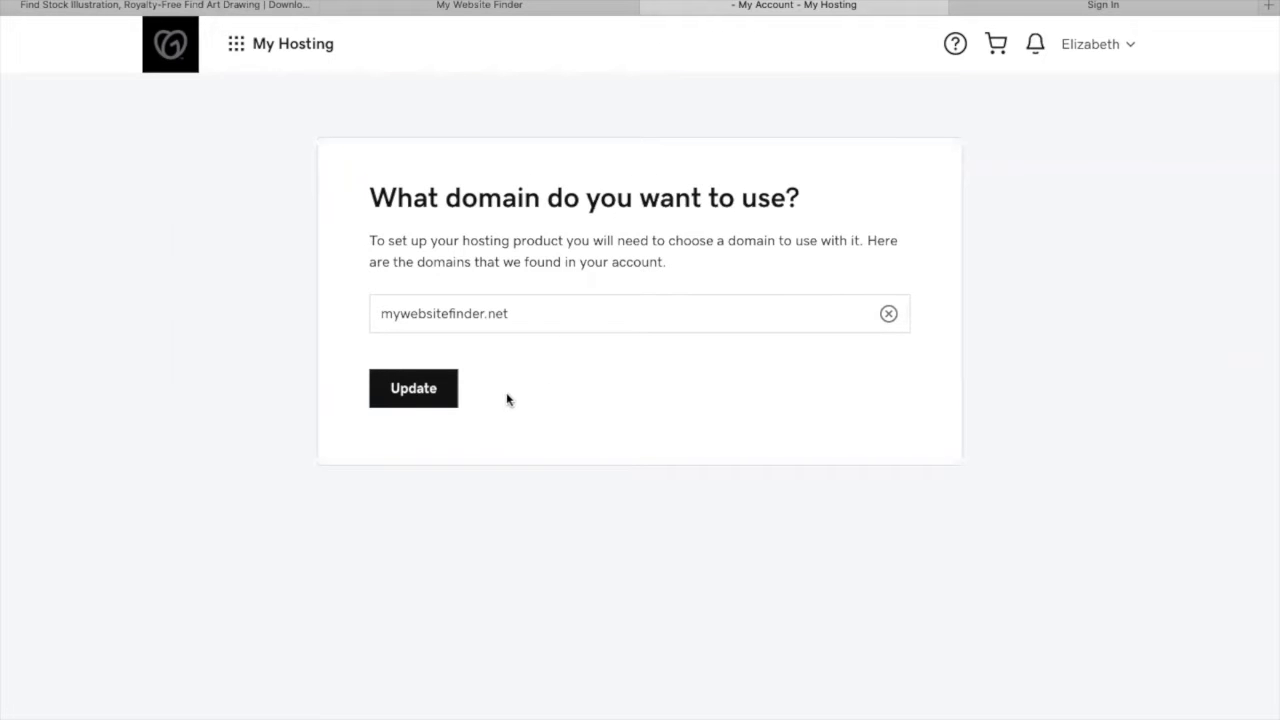
{"action": "left_click", "coordinate": [435, 398]}
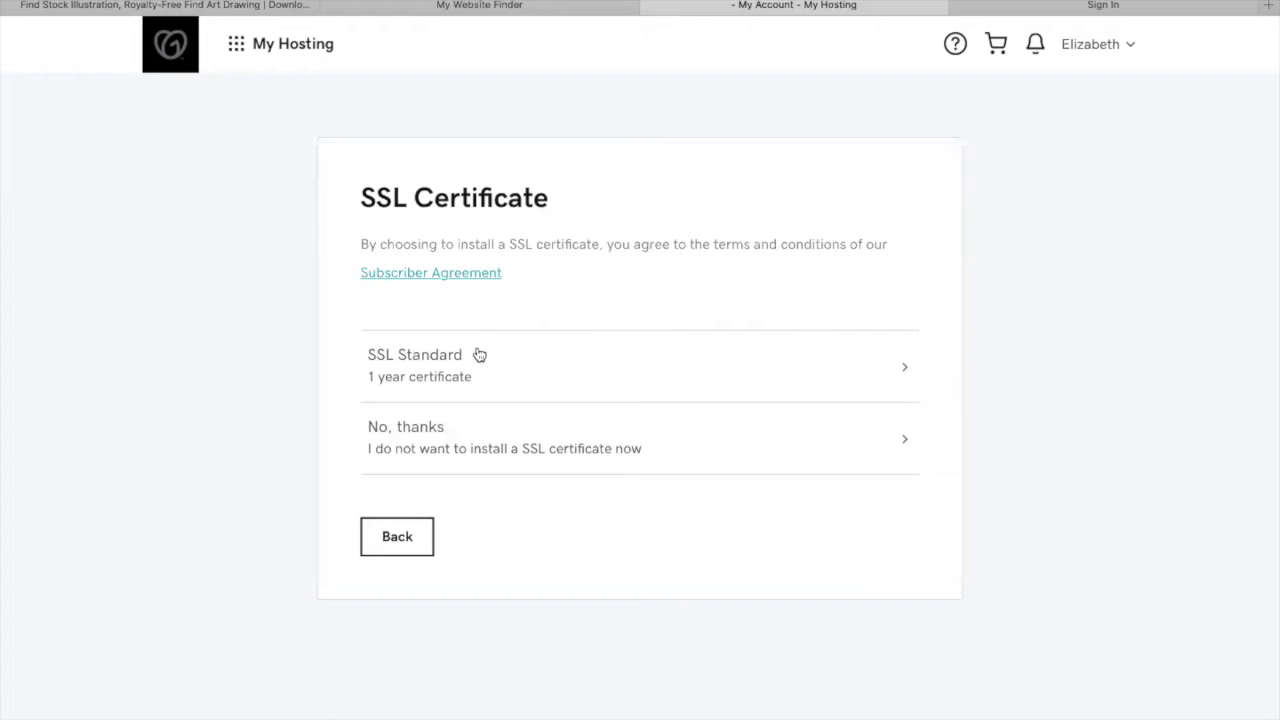
- Decline the SSL certificate and choose the Europe data center
{"action": "left_click", "coordinate": [438, 449]}
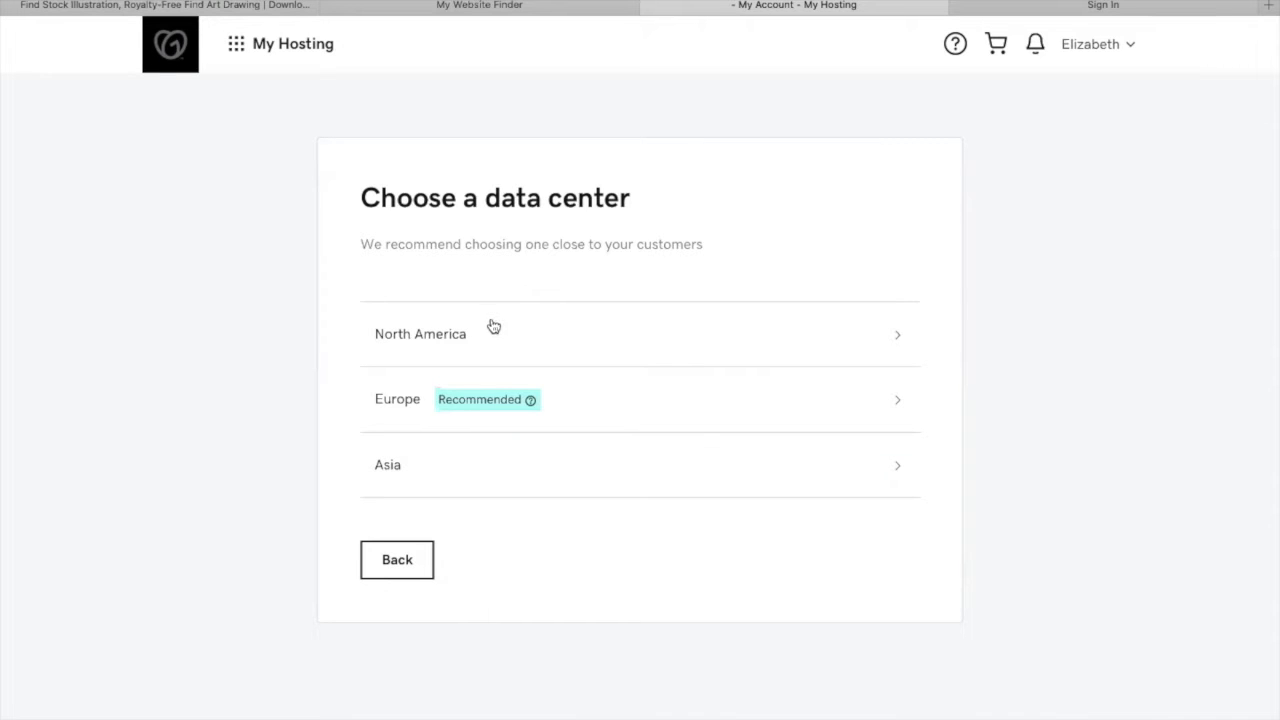
{"action": "left_click", "coordinate": [575, 410]}
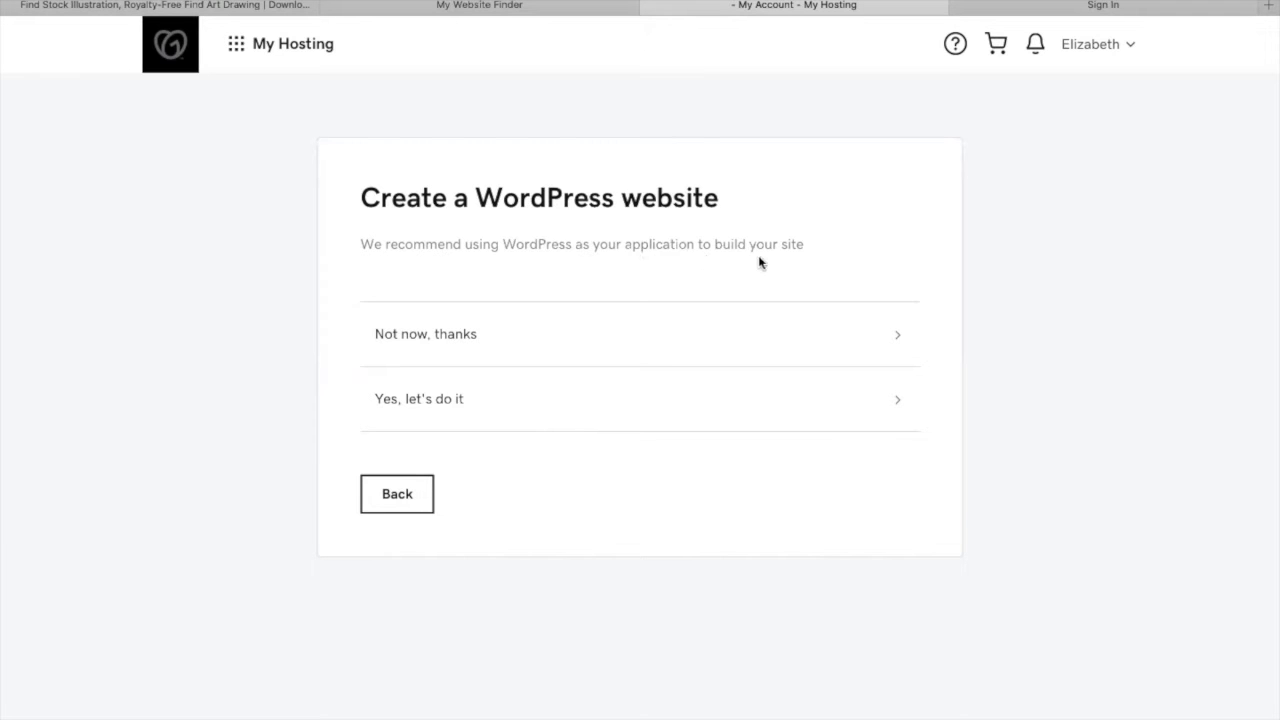
- Skip creating a WordPress website and go to the cPanel dashboard
{"action": "left_click", "coordinate": [450, 343]}
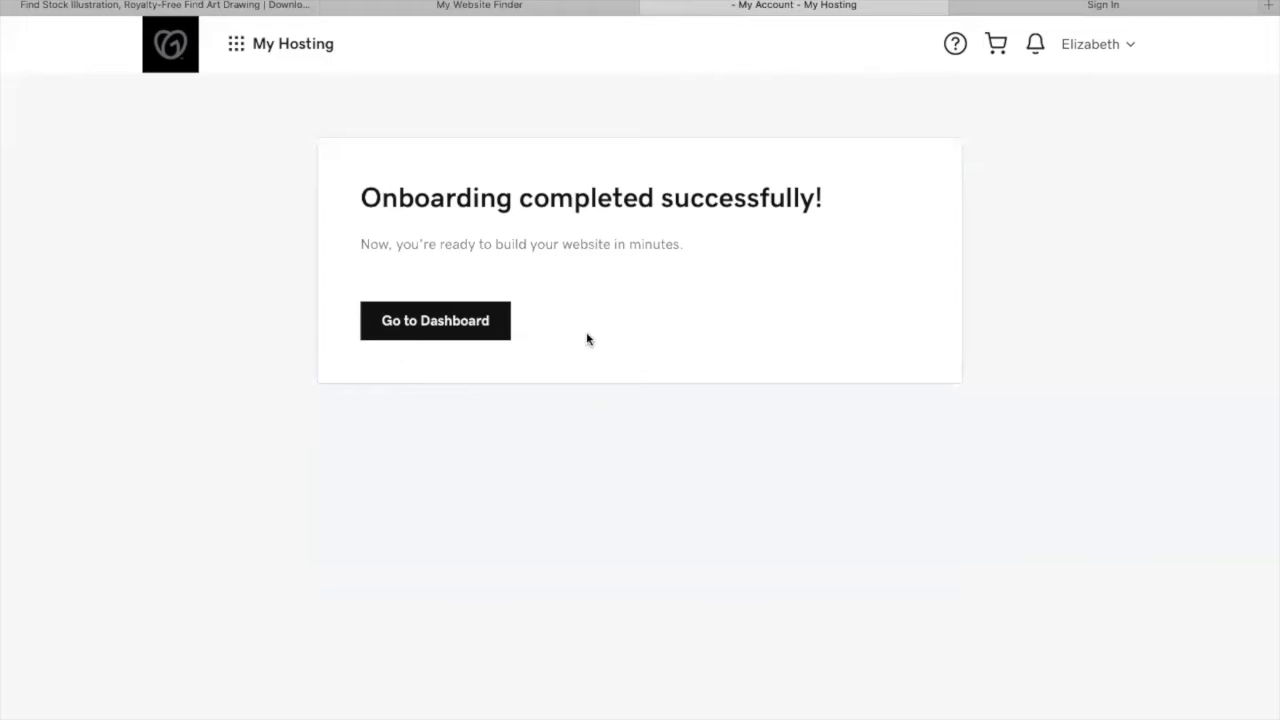
{"action": "left_click", "coordinate": [464, 328]}
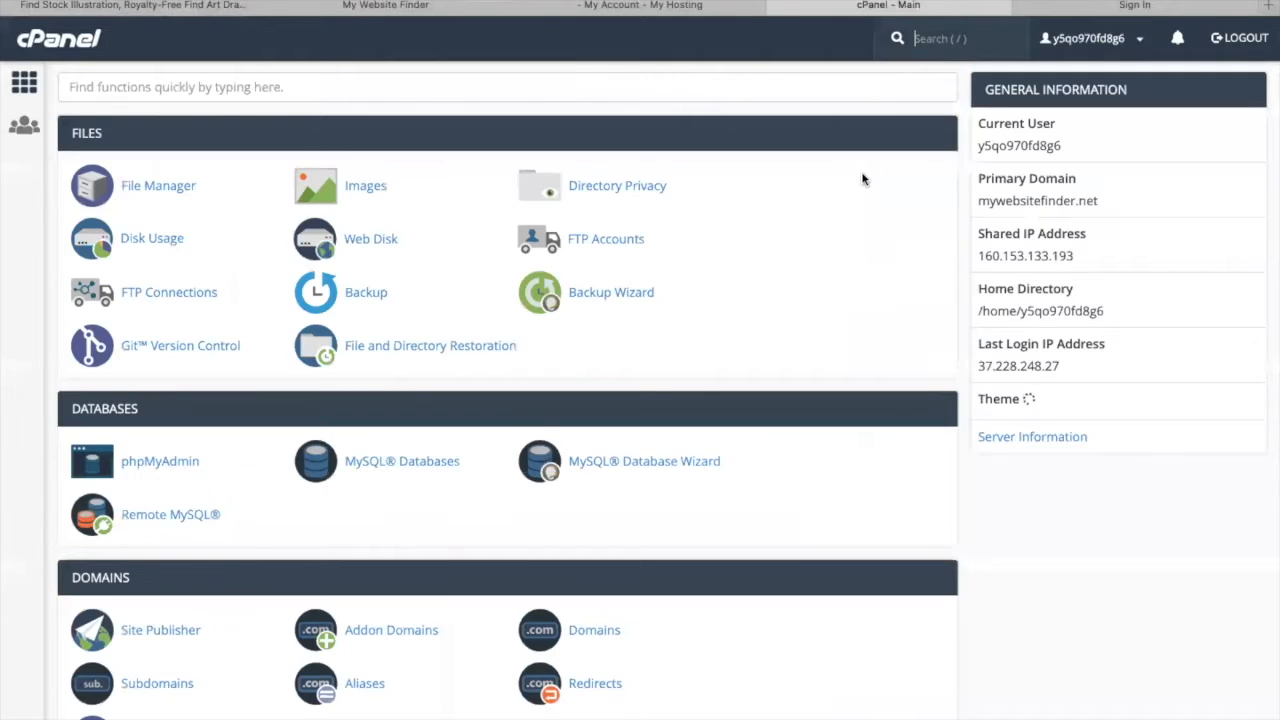
- Scroll through the cPanel dashboard to review the available tool sections
{"action": "scroll", "coordinate": [843, 220], "scroll_direction": "down", "scroll_amount": 6}
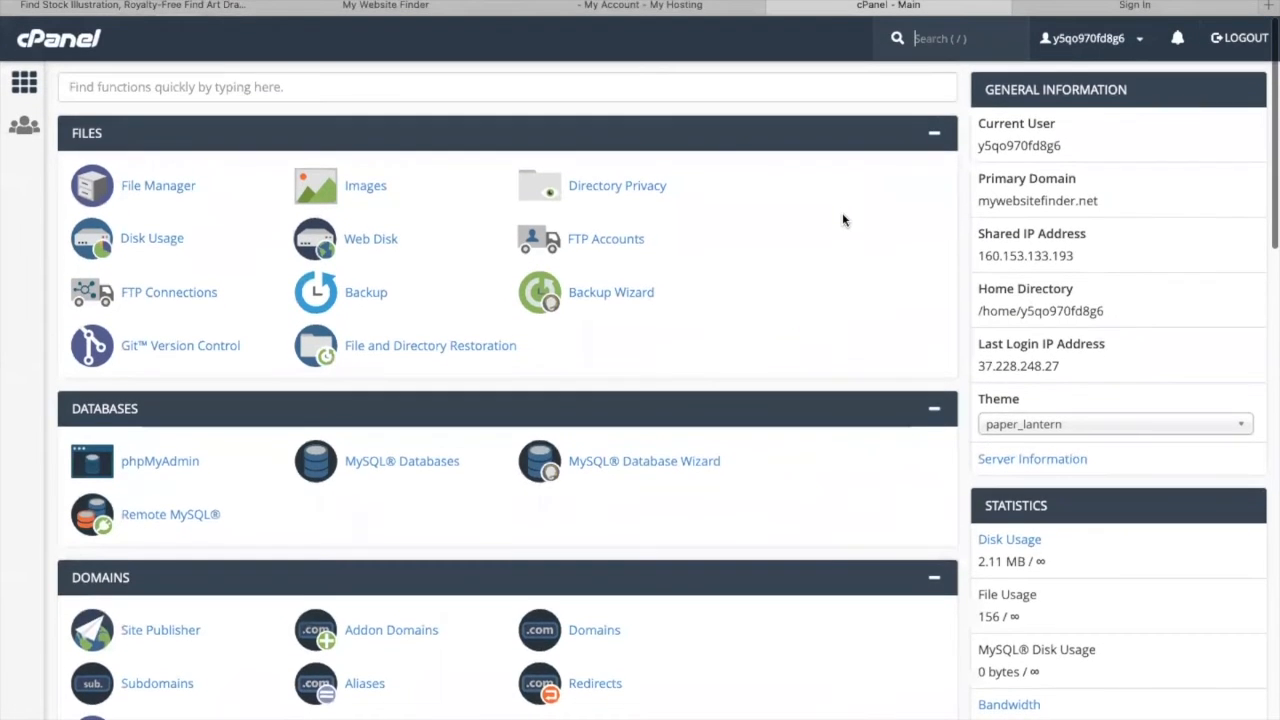
{"action": "scroll", "coordinate": [843, 220], "scroll_direction": "down", "scroll_amount": 8}
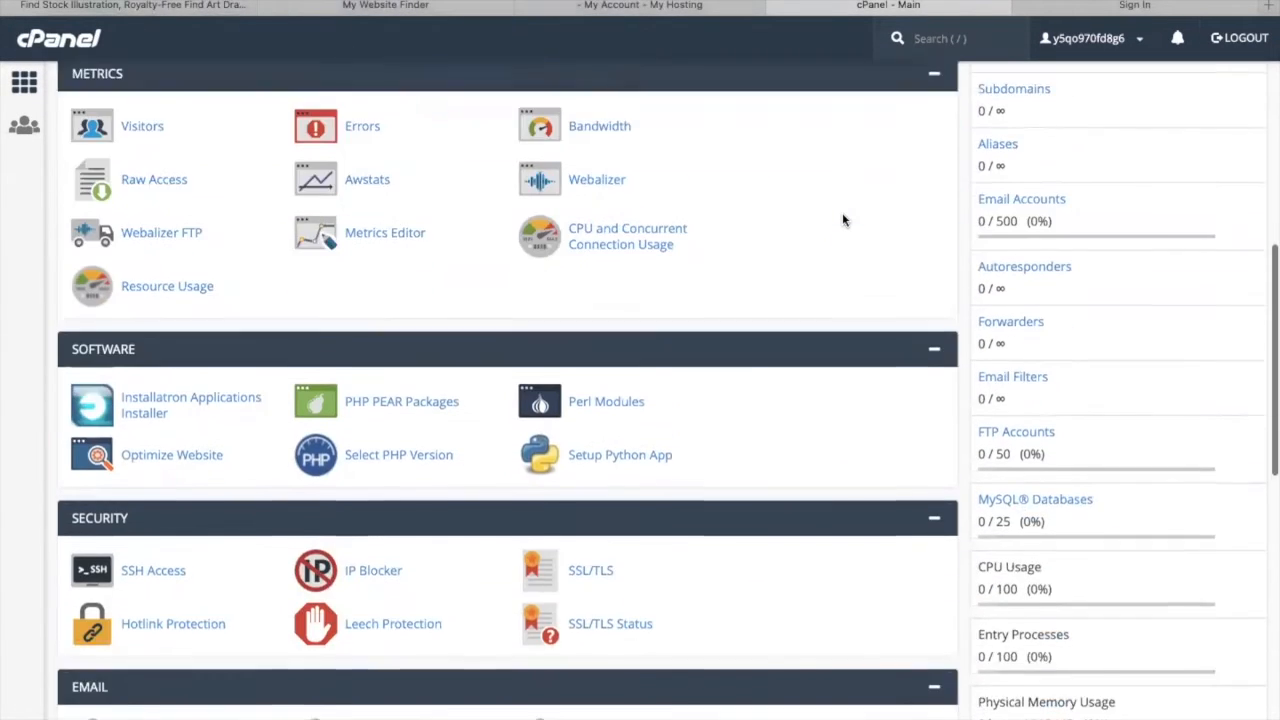
{"action": "scroll", "coordinate": [843, 220], "scroll_direction": "down", "scroll_amount": 3}
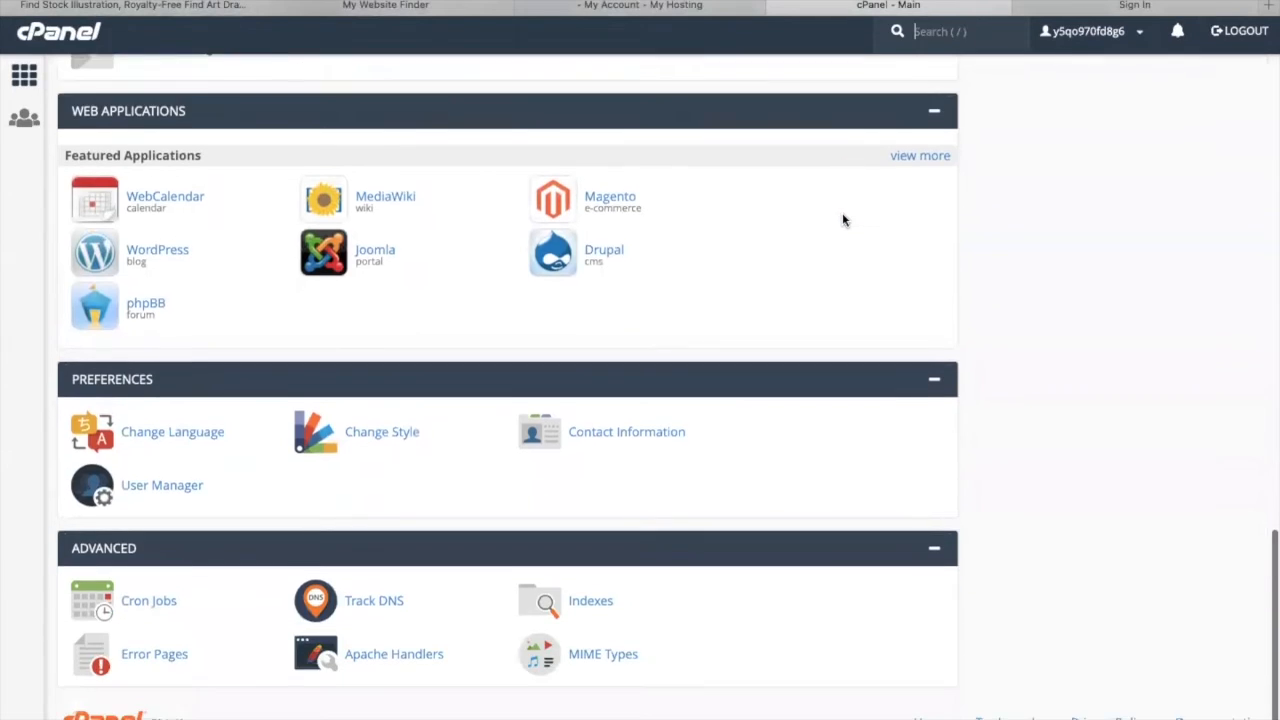
{"action": "scroll", "coordinate": [843, 220], "scroll_direction": "up", "scroll_amount": 7}
{"action": "scroll", "coordinate": [843, 220], "scroll_direction": "up", "scroll_amount": 10}
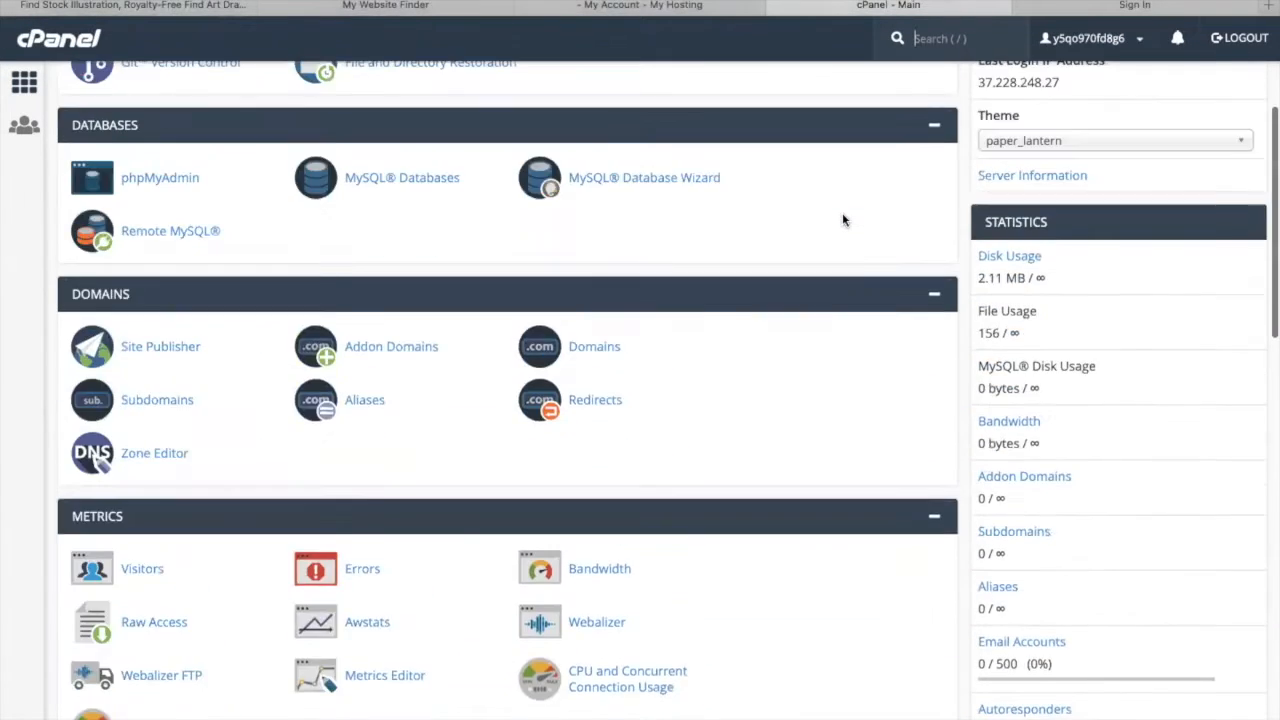
{"action": "key", "text": "slash"}
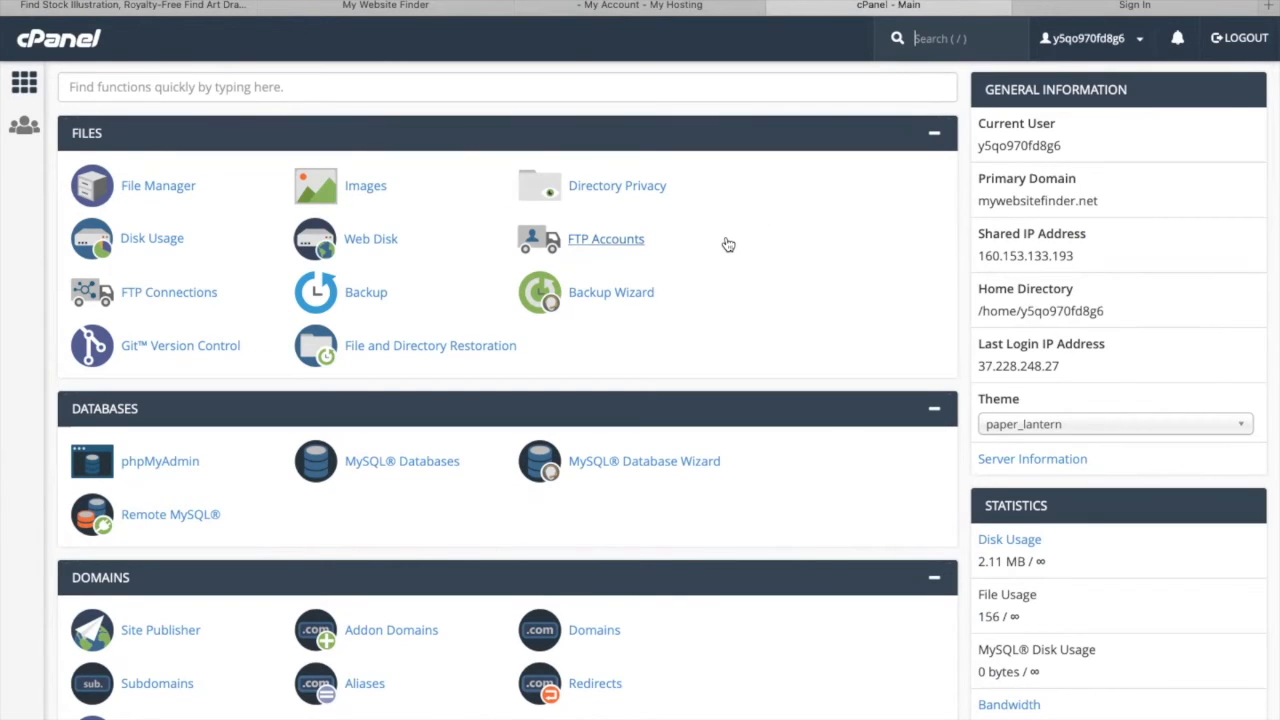
{"action": "scroll", "coordinate": [728, 245], "scroll_direction": "down", "scroll_amount": 1}
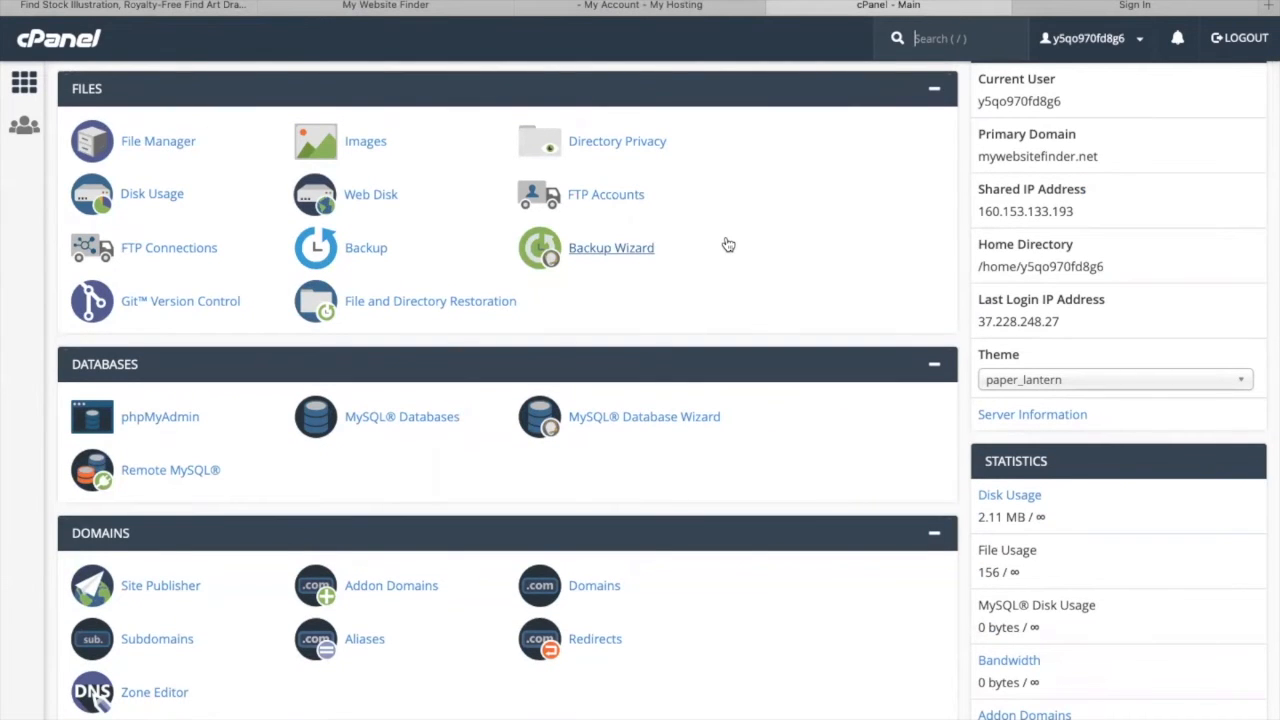
{"action": "scroll", "coordinate": [728, 245], "scroll_direction": "down", "scroll_amount": 5}
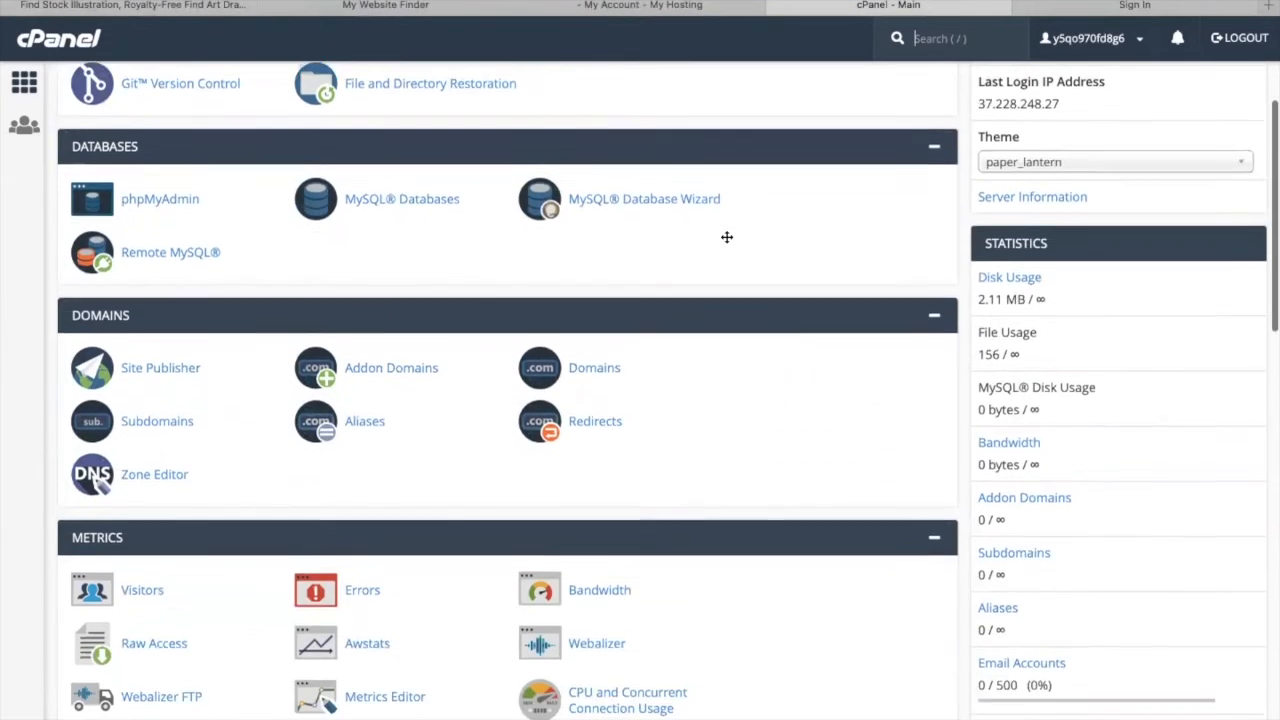
{"action": "scroll", "coordinate": [726, 243], "scroll_direction": "down", "scroll_amount": 5}
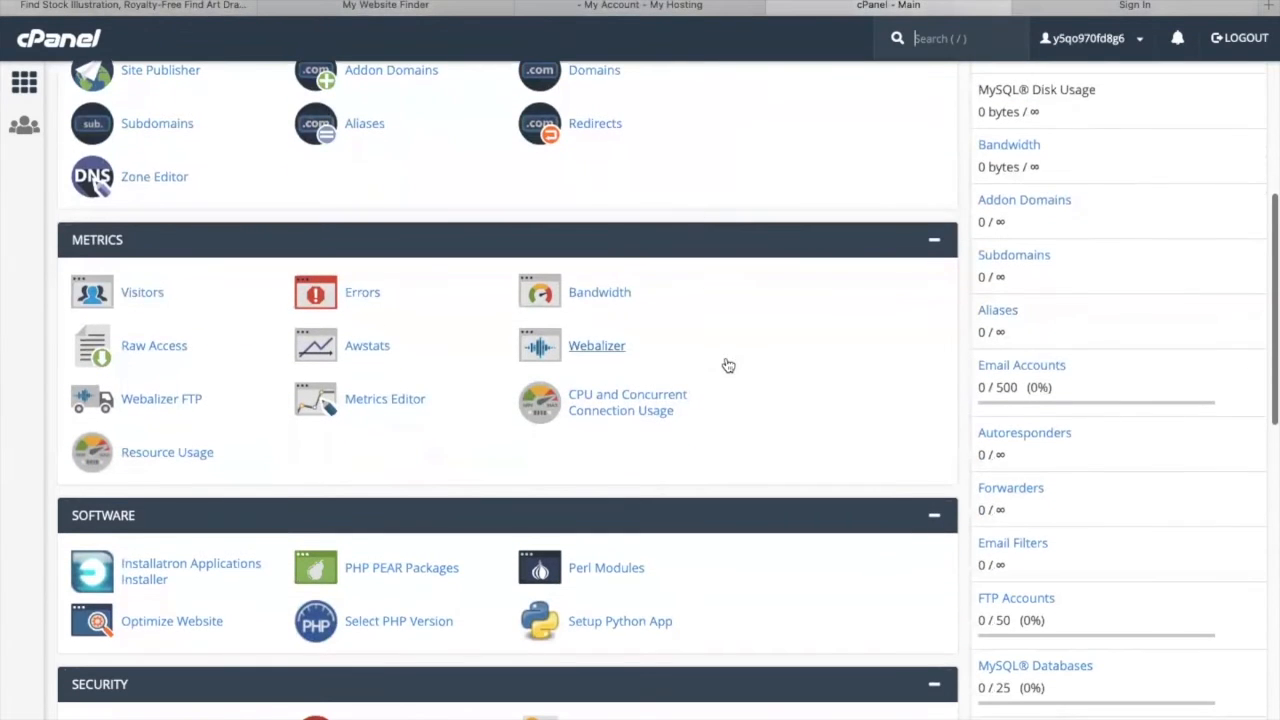
{"action": "scroll", "coordinate": [771, 362], "scroll_direction": "down", "scroll_amount": 12}
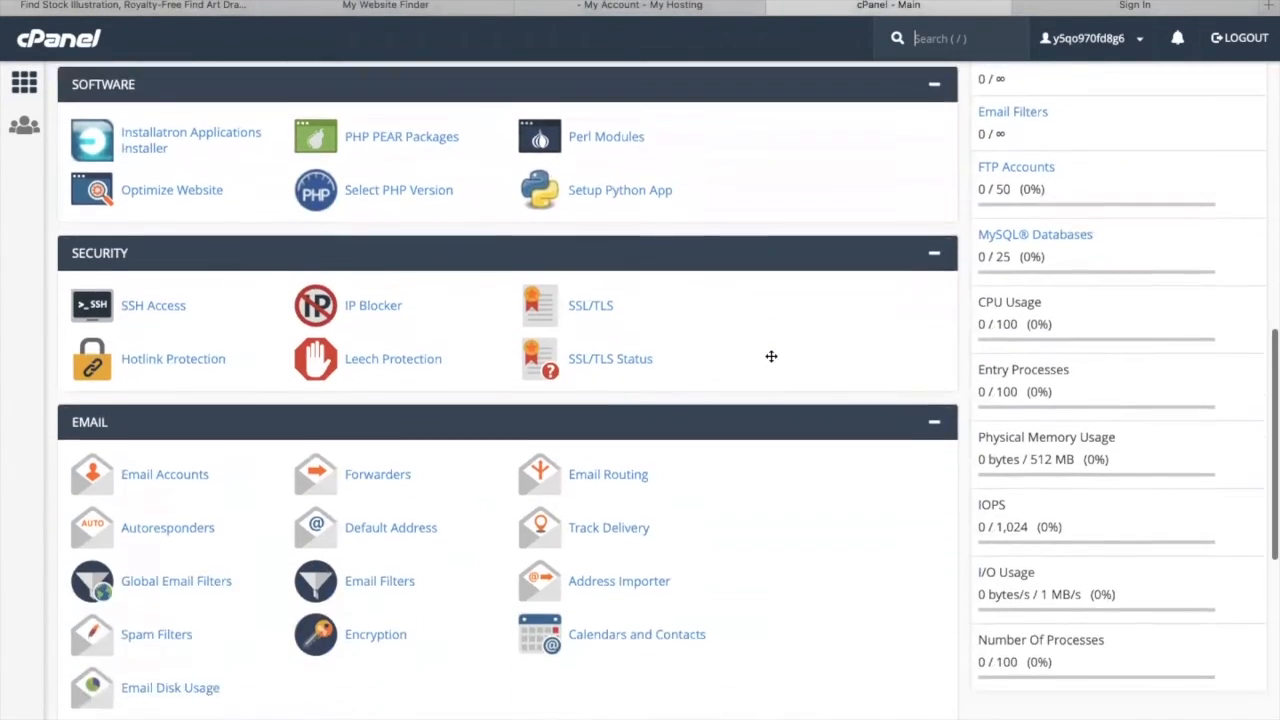
- Scroll down the cPanel dashboard to Web Applications and open the full list of installable applications
{"action": "scroll", "coordinate": [771, 356], "scroll_direction": "down", "scroll_amount": 8}
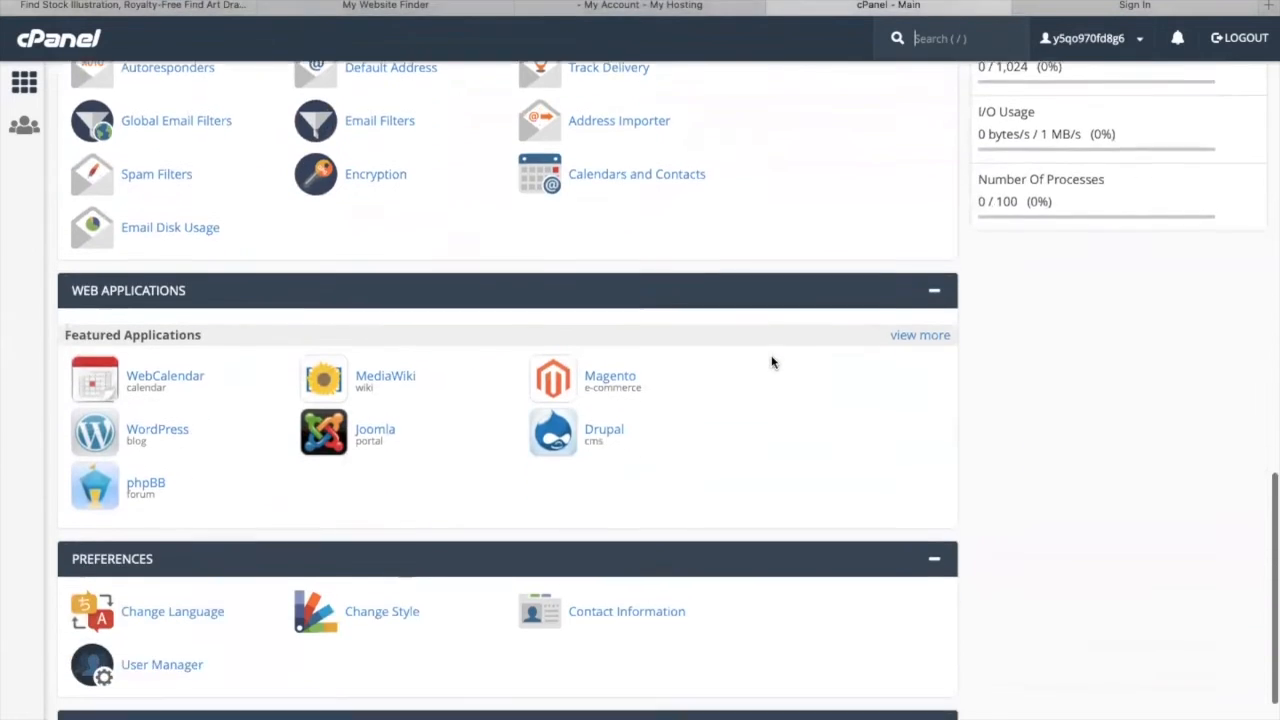
{"action": "scroll", "coordinate": [771, 362], "scroll_direction": "down", "scroll_amount": 1}
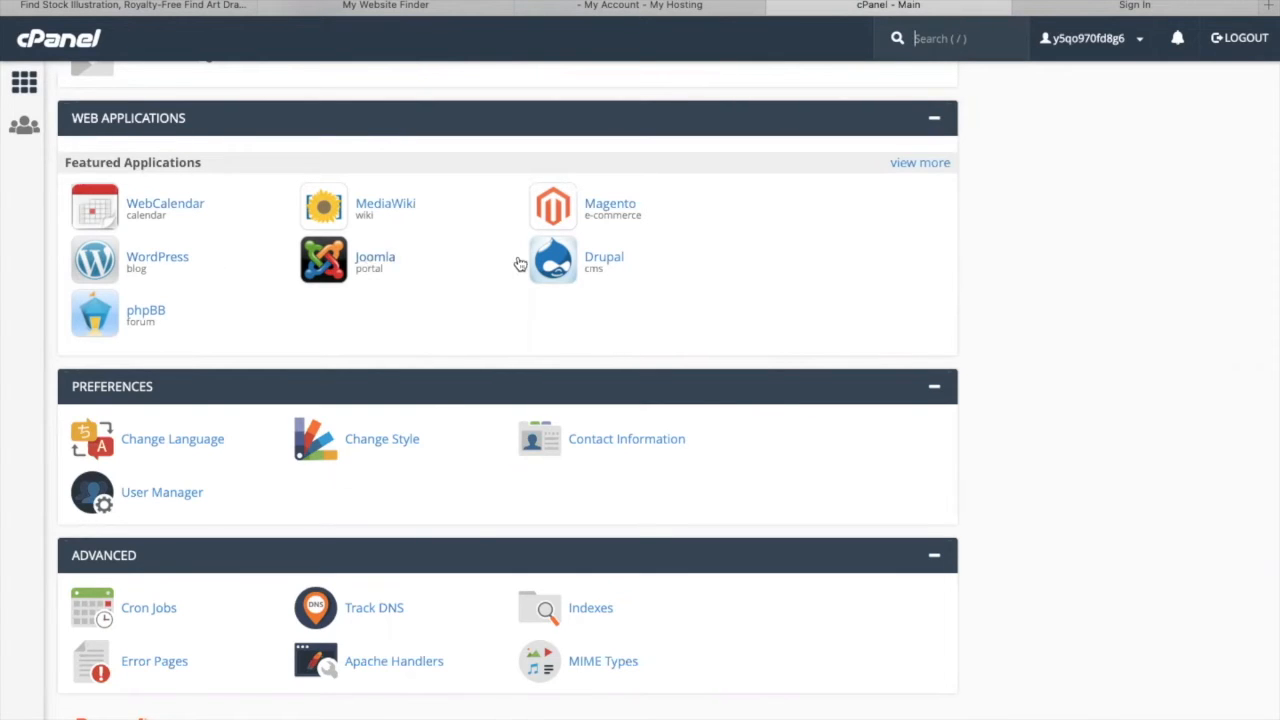
{"action": "left_click", "coordinate": [916, 163]}
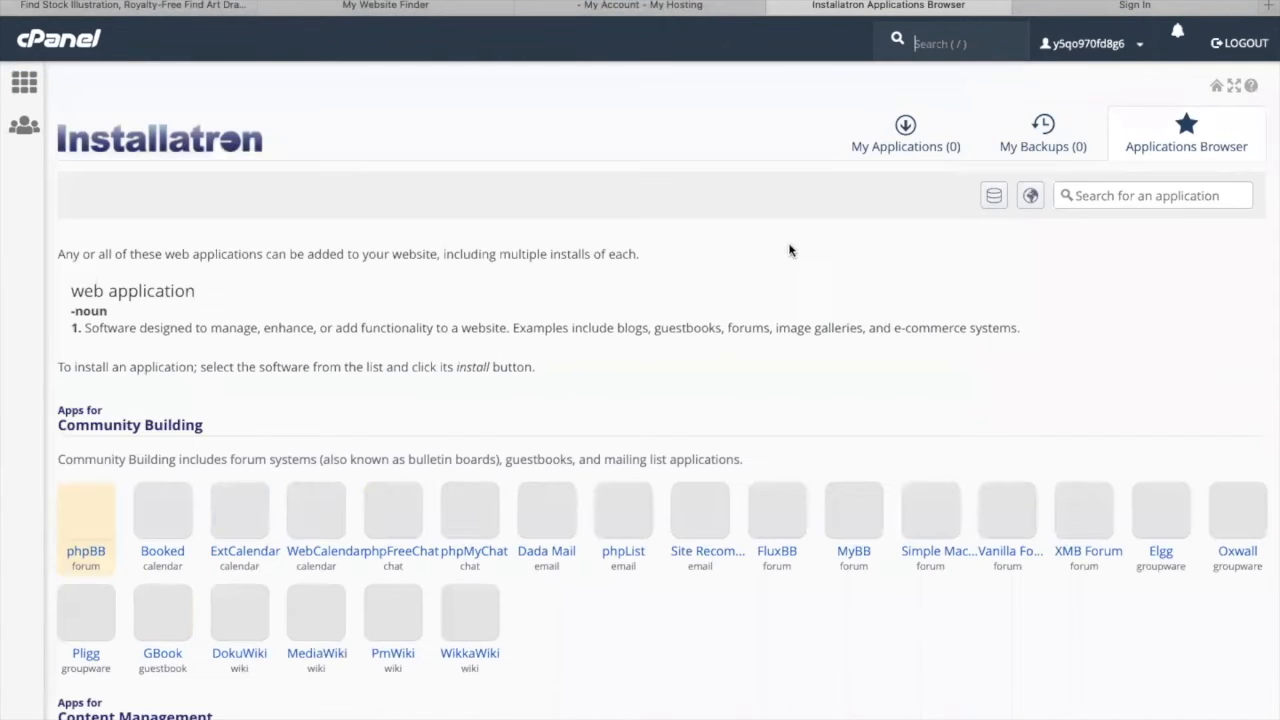
- Browse the Installatron application categories to see which web applications can be installed
{"action": "scroll", "coordinate": [634, 330], "scroll_direction": "down", "scroll_amount": 2}
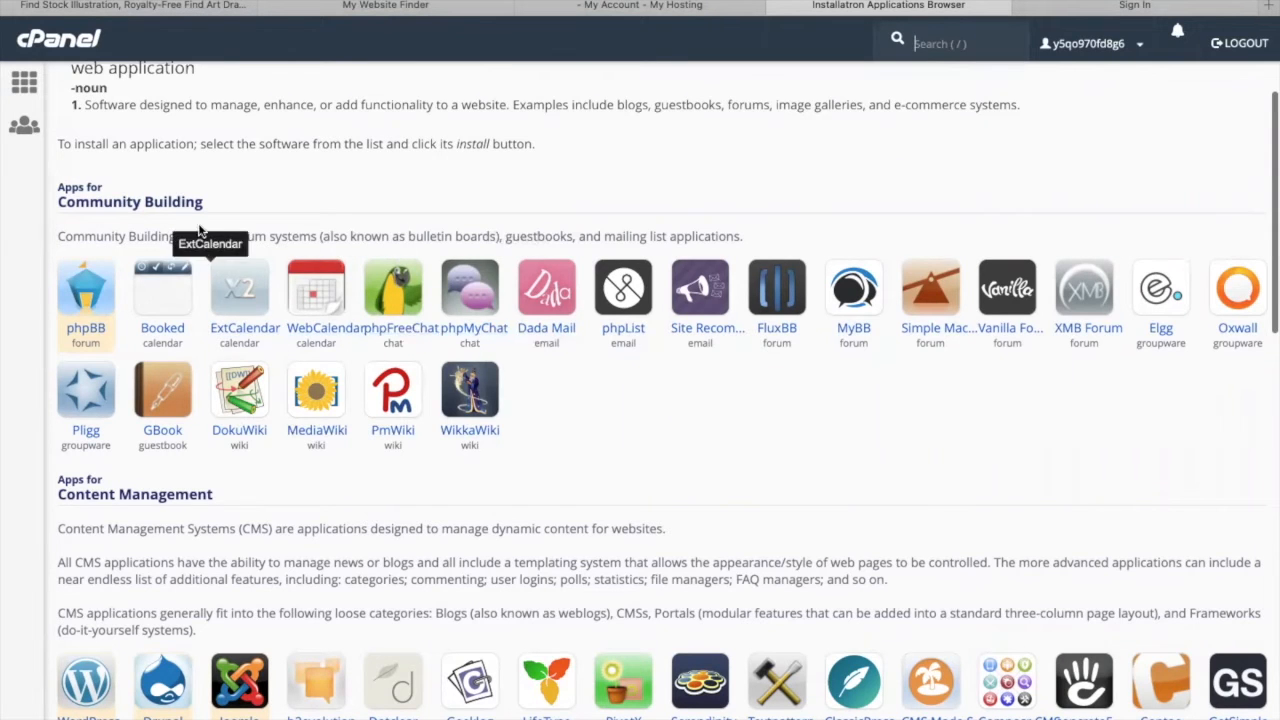
{"action": "scroll", "coordinate": [200, 211], "scroll_direction": "down", "scroll_amount": 3}
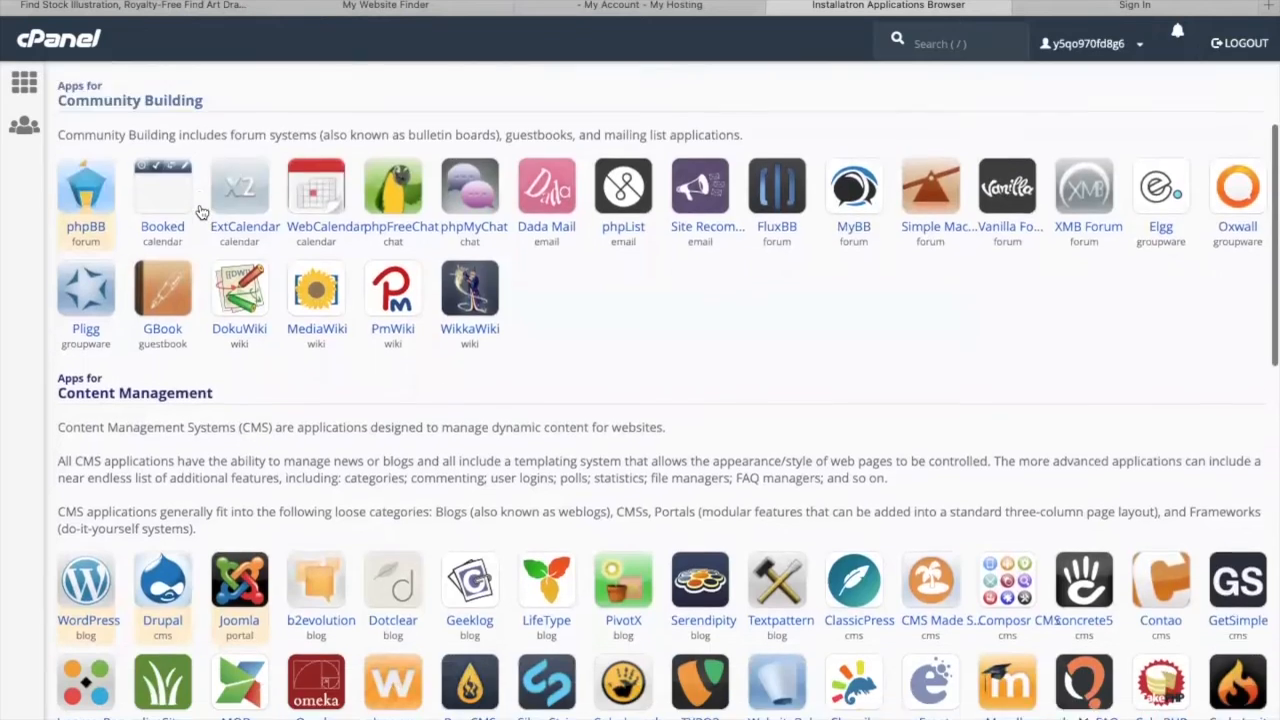
{"action": "scroll", "coordinate": [205, 290], "scroll_direction": "down", "scroll_amount": 4}
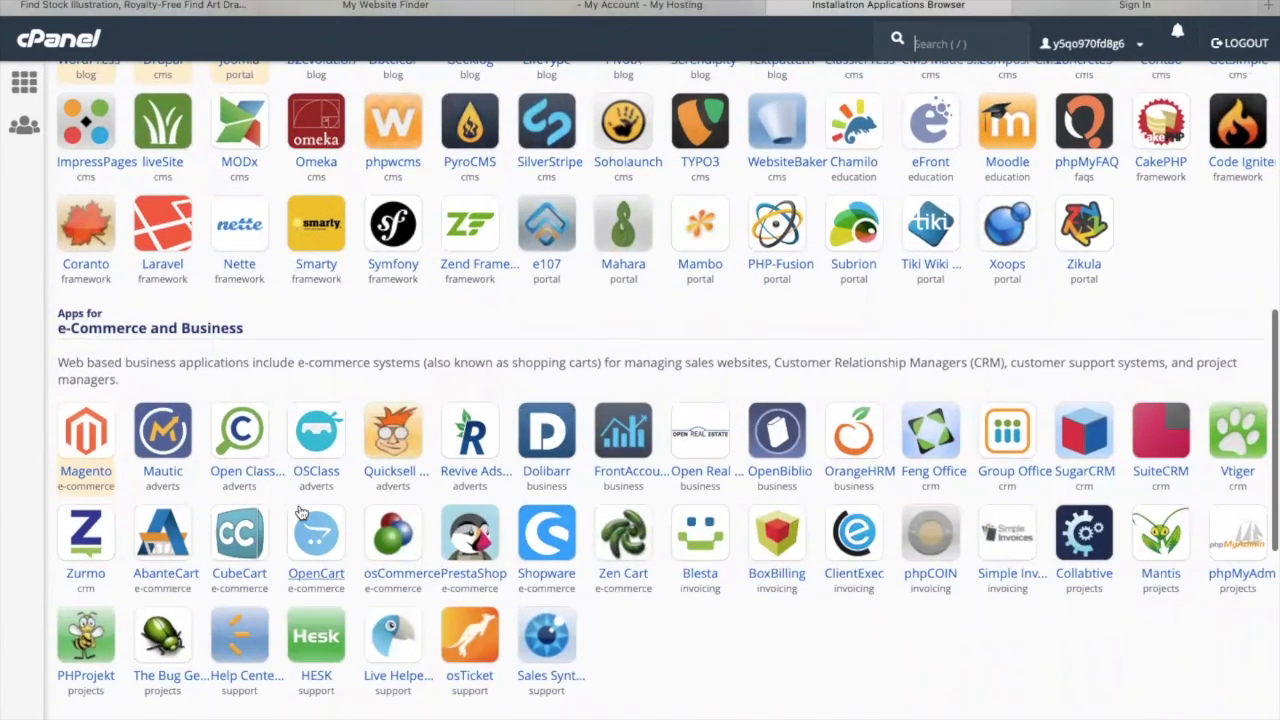
{"action": "scroll", "coordinate": [300, 512], "scroll_direction": "down", "scroll_amount": 5}
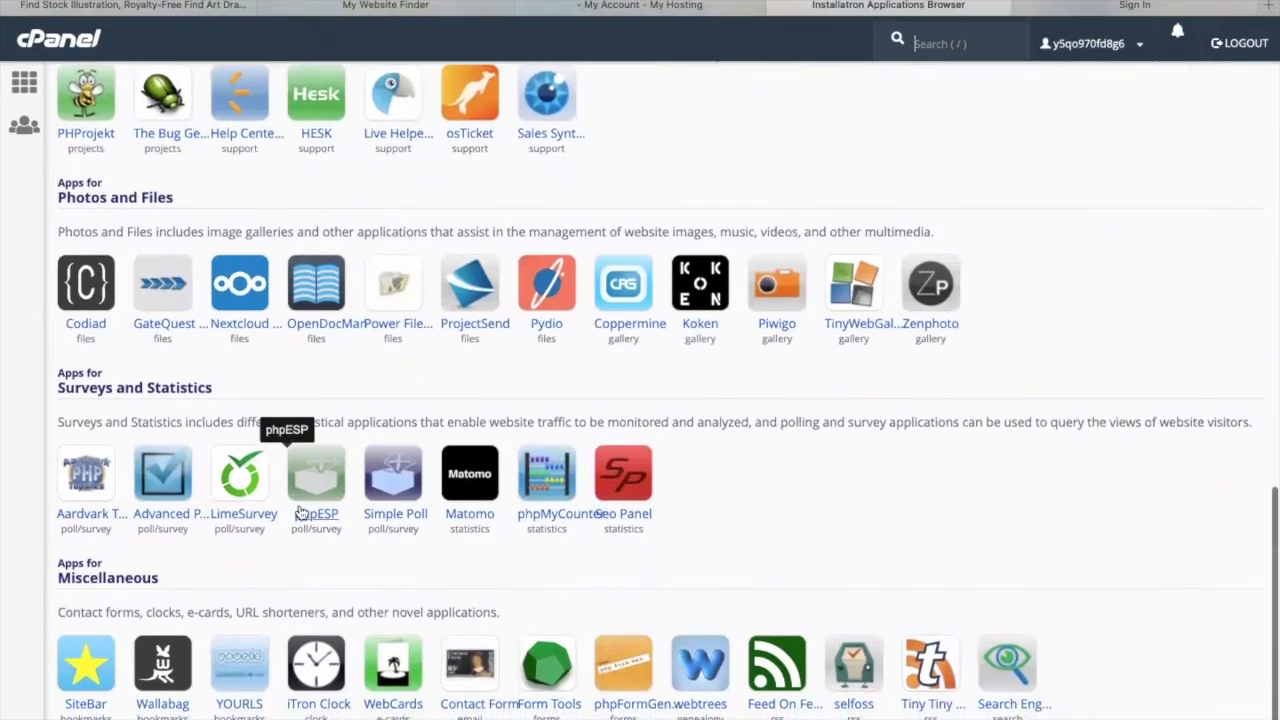
{"action": "scroll", "coordinate": [300, 512], "scroll_direction": "down", "scroll_amount": 1}
{"action": "scroll", "coordinate": [301, 512], "scroll_direction": "up", "scroll_amount": 3}
{"action": "scroll", "coordinate": [300, 512], "scroll_direction": "up", "scroll_amount": 6}
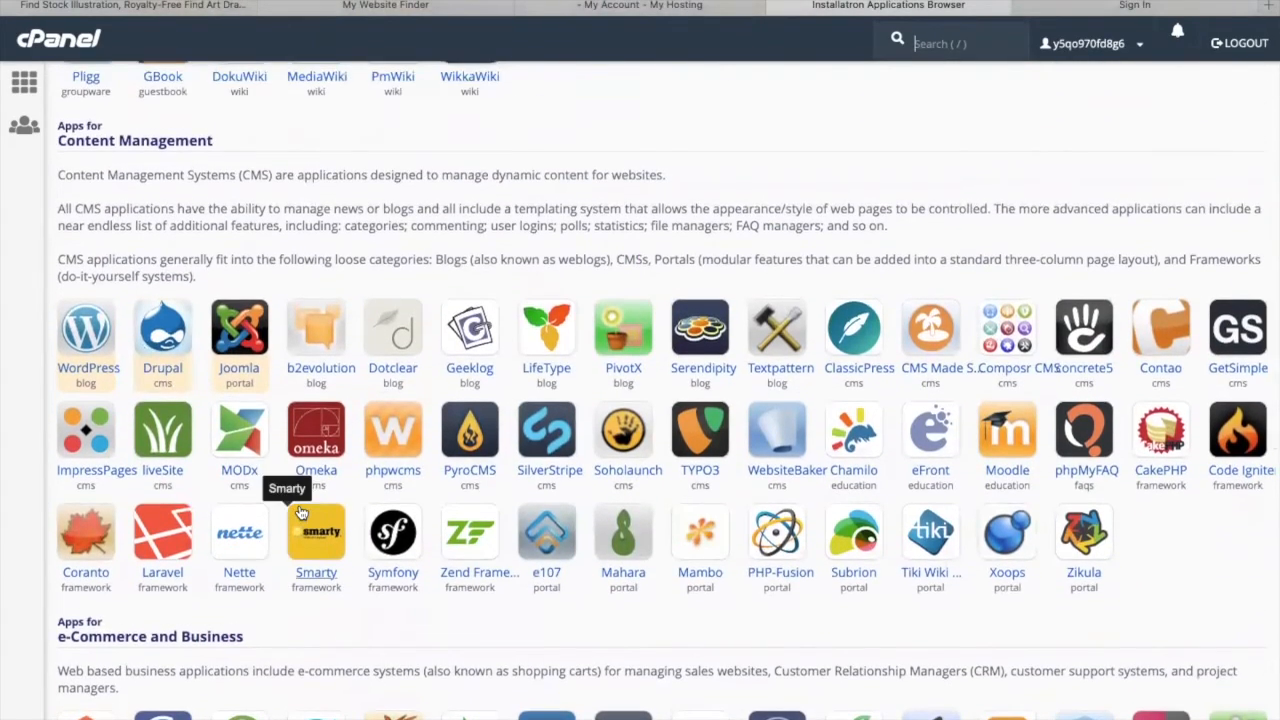
{"action": "scroll", "coordinate": [543, 490], "scroll_direction": "up", "scroll_amount": 1}
{"action": "scroll", "coordinate": [543, 500], "scroll_direction": "up", "scroll_amount": 2}
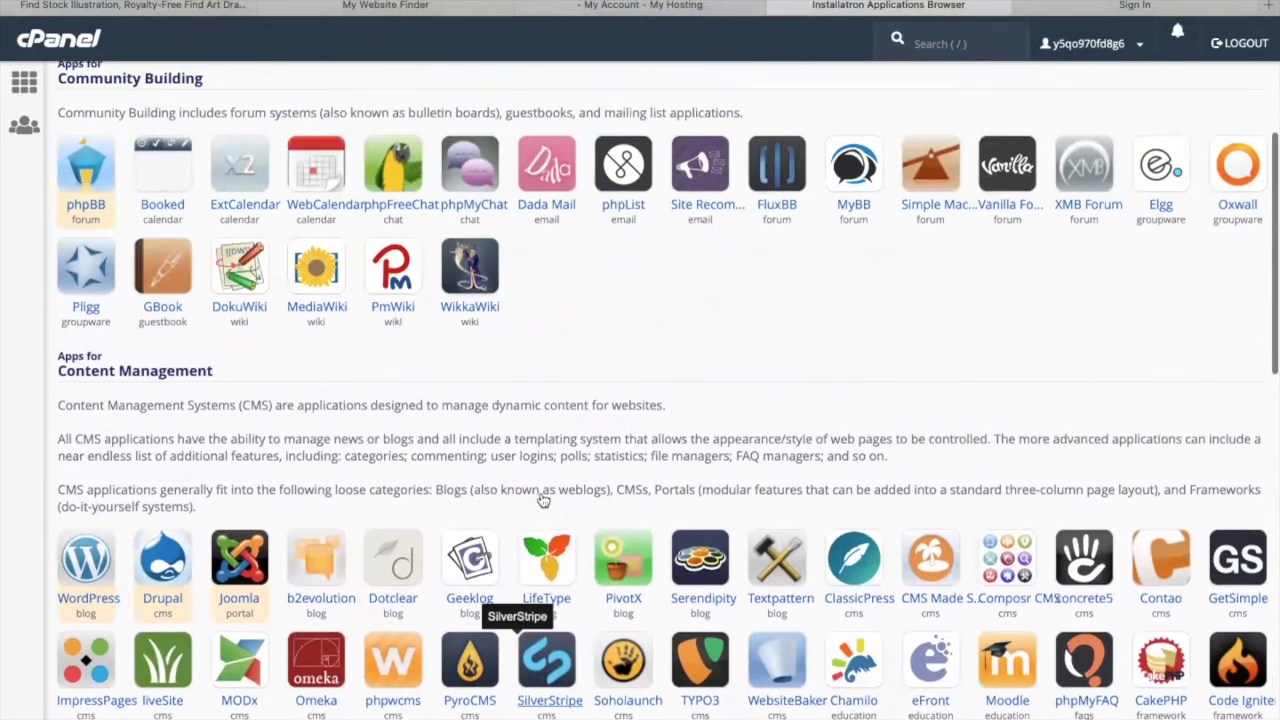
{"action": "scroll", "coordinate": [543, 500], "scroll_direction": "down", "scroll_amount": 1}
{"action": "scroll", "coordinate": [540, 500], "scroll_direction": "down", "scroll_amount": 1}
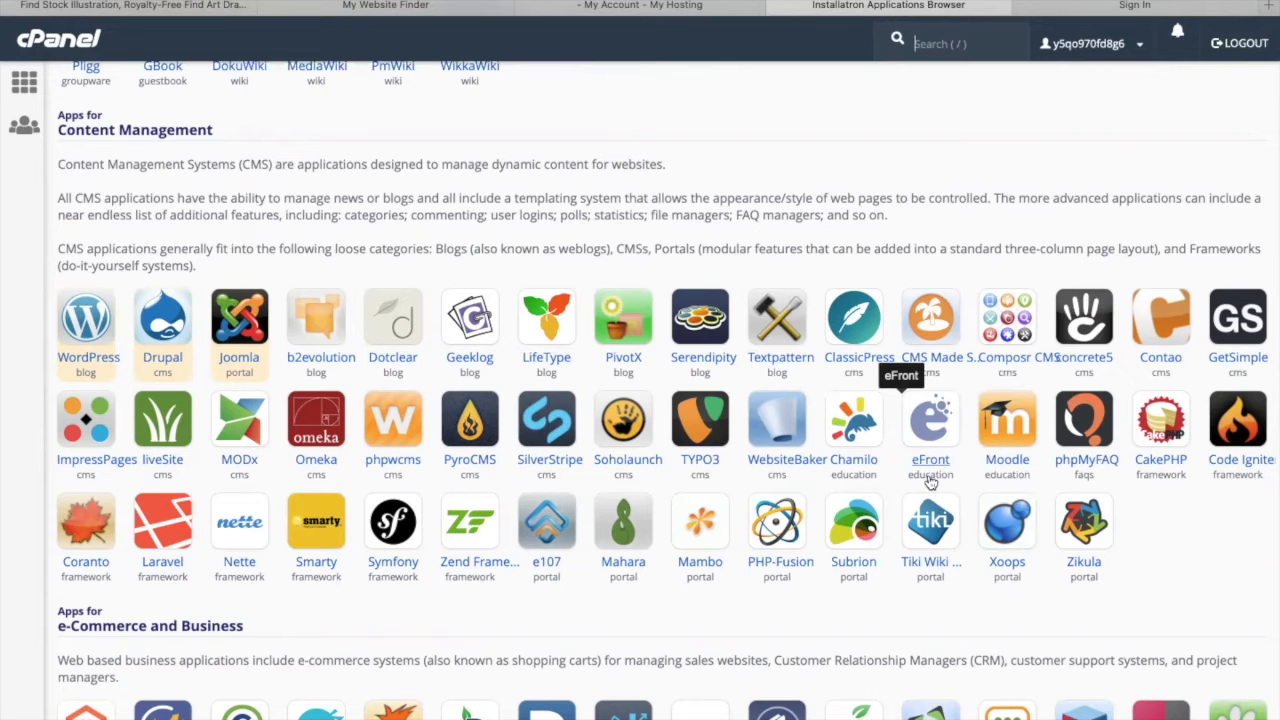
{"action": "scroll", "coordinate": [690, 420], "scroll_direction": "up", "scroll_amount": 3}
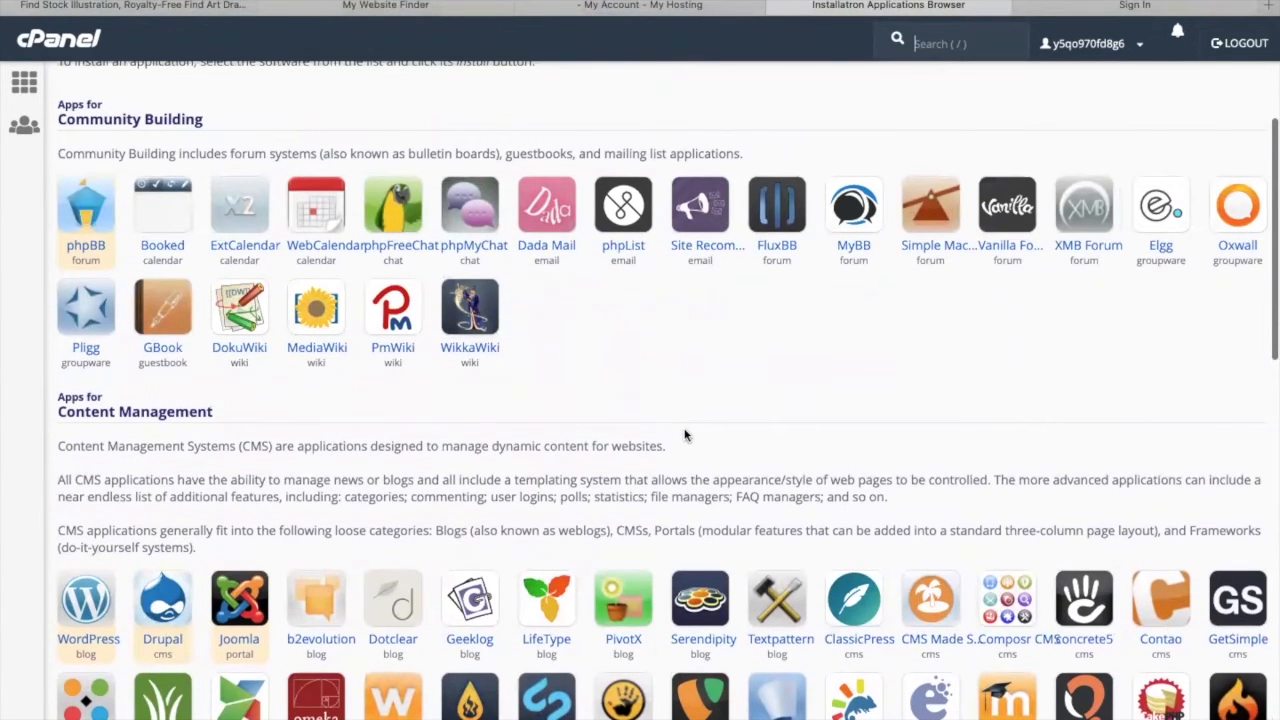
{"action": "scroll", "coordinate": [686, 435], "scroll_direction": "down", "scroll_amount": 12}
{"action": "scroll", "coordinate": [685, 433], "scroll_direction": "up", "scroll_amount": 12}
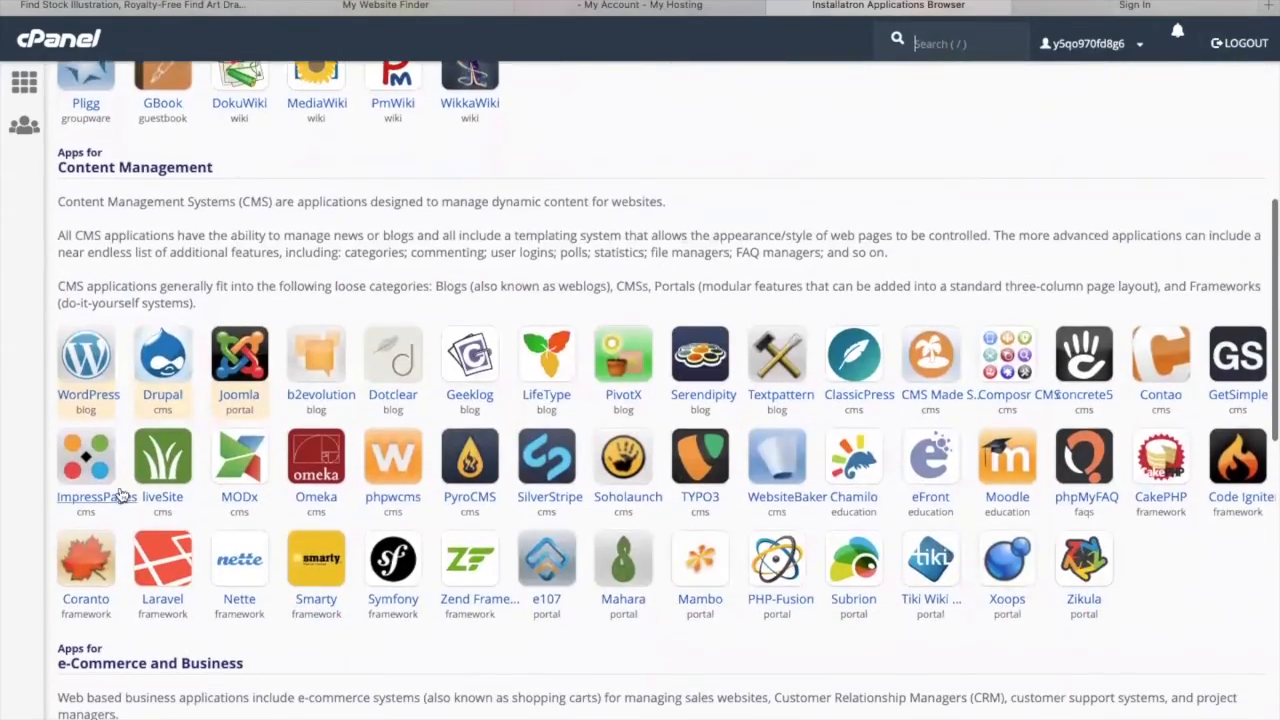
- Open the WordPress application page and review its overview and details
{"action": "left_click", "coordinate": [92, 396]}
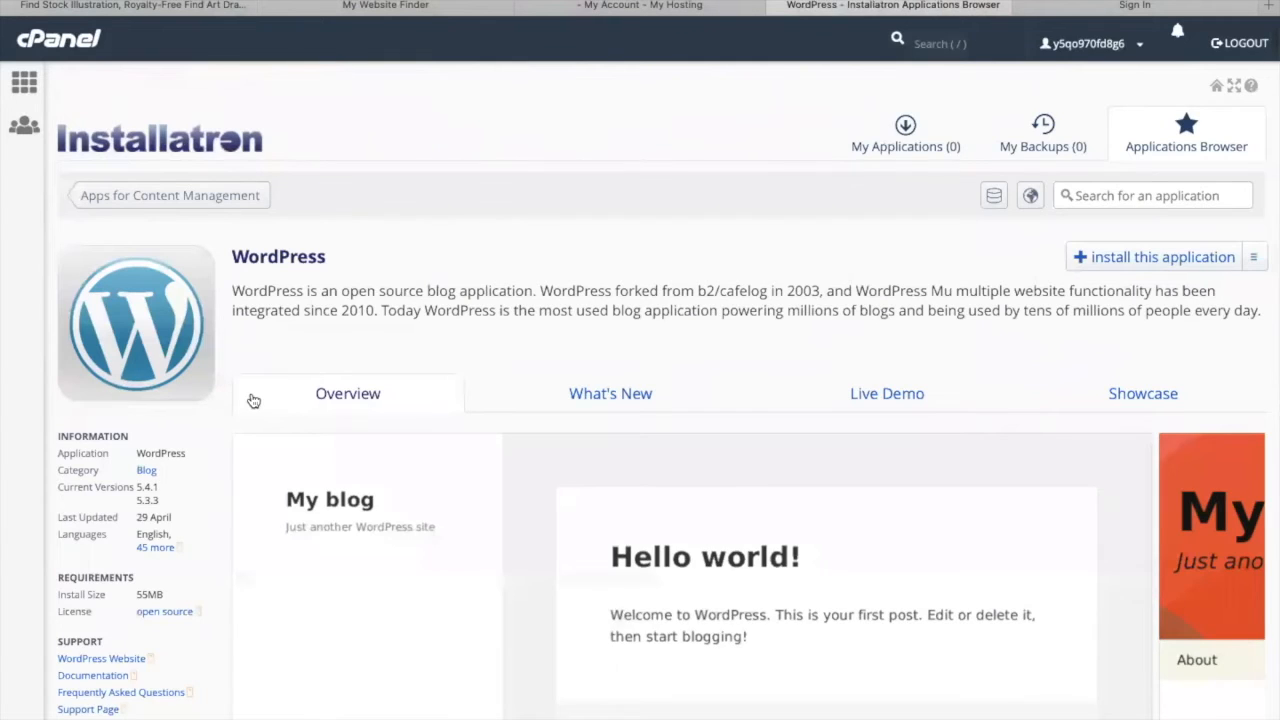
{"action": "scroll", "coordinate": [253, 400], "scroll_direction": "down", "scroll_amount": 4}
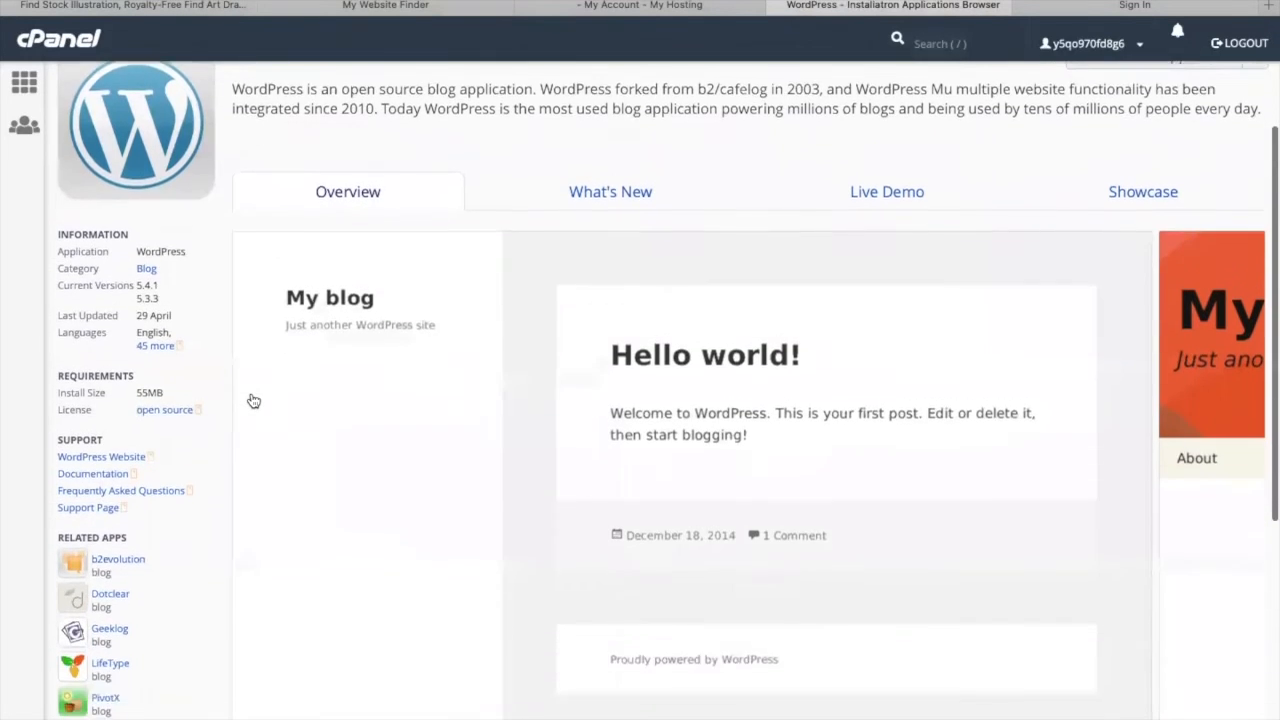
{"action": "scroll", "coordinate": [253, 400], "scroll_direction": "down", "scroll_amount": 2}
{"action": "scroll", "coordinate": [253, 400], "scroll_direction": "up", "scroll_amount": 4}
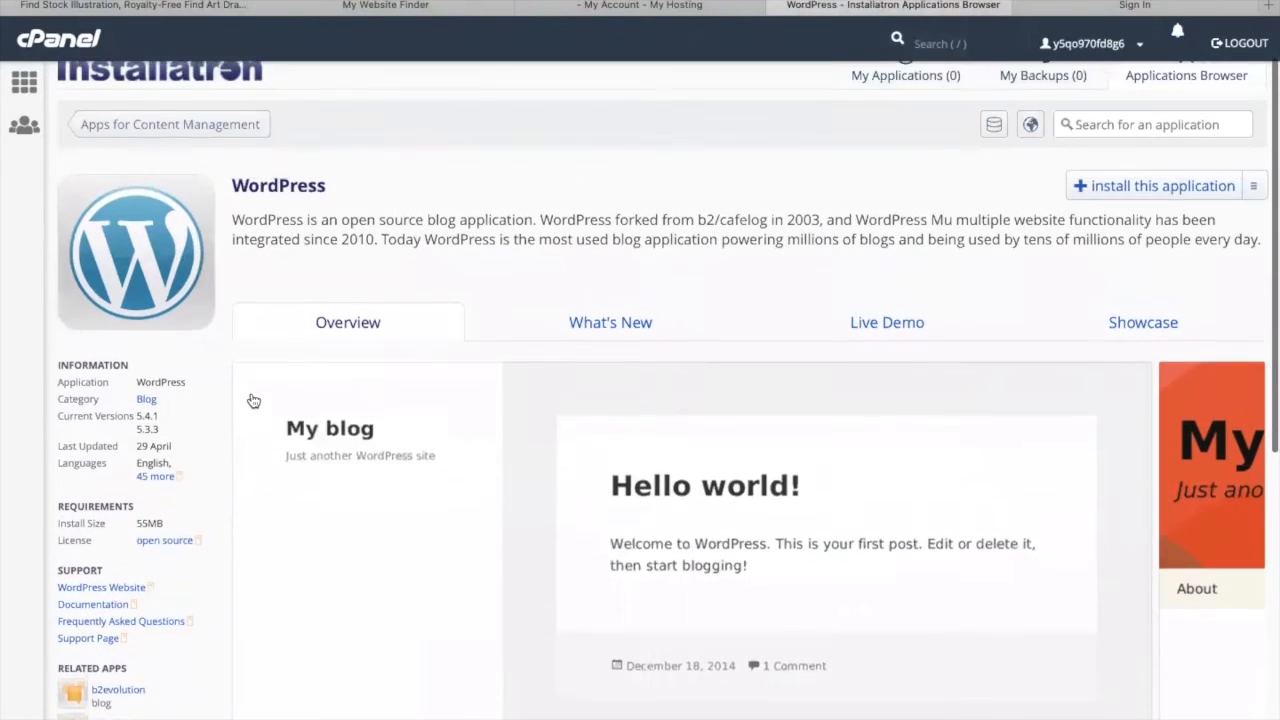
{"action": "scroll", "coordinate": [253, 400], "scroll_direction": "up", "scroll_amount": 1}
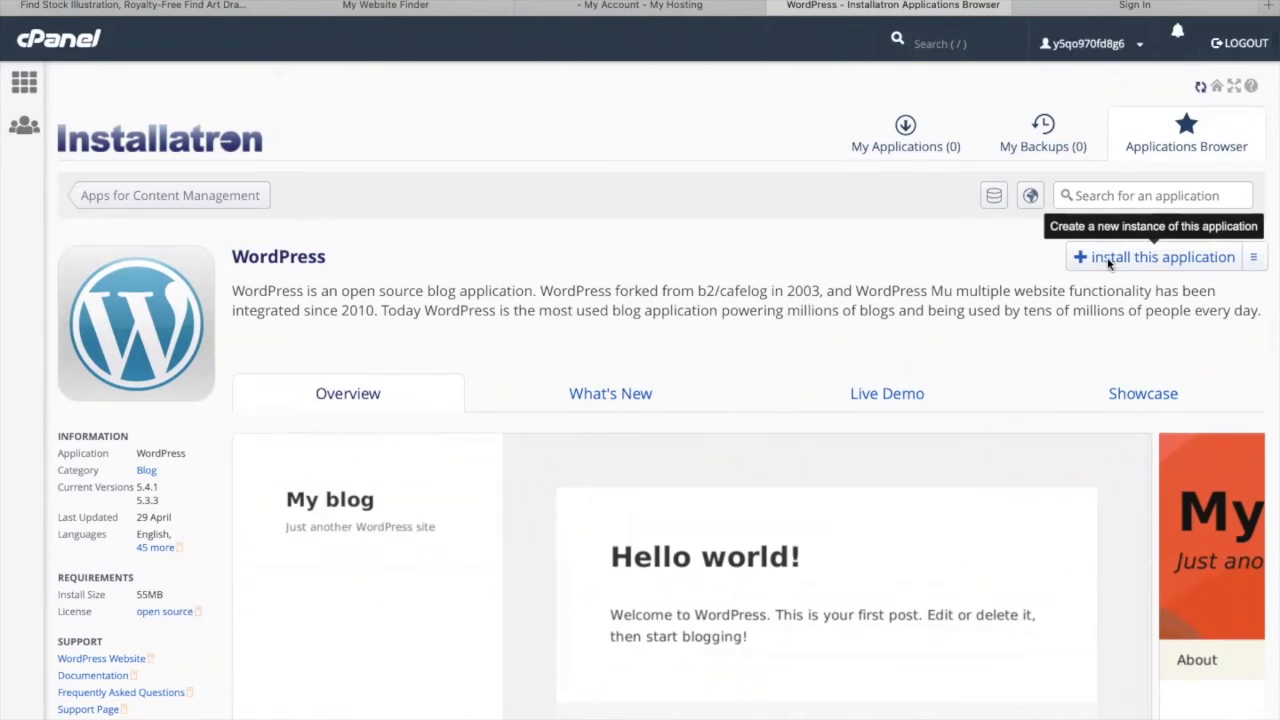
{"action": "left_click", "coordinate": [1108, 260]}
{"action": "scroll", "coordinate": [830, 394], "scroll_direction": "down", "scroll_amount": 2}
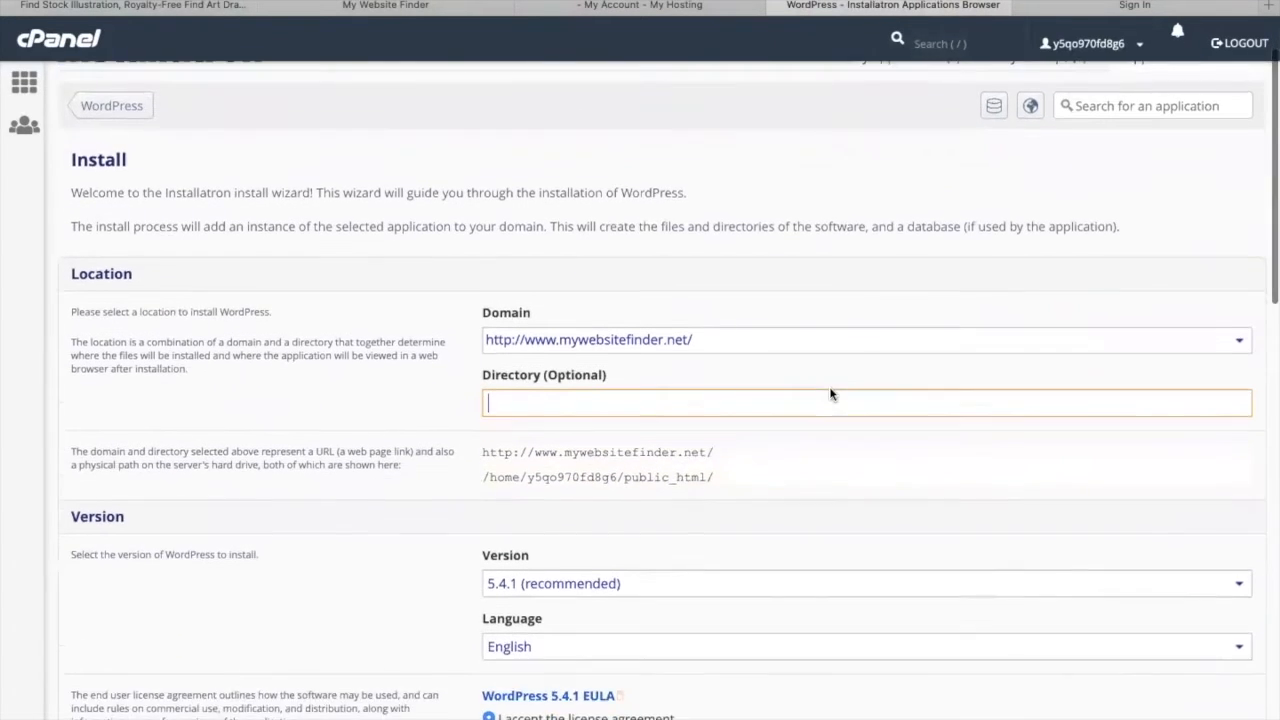
{"action": "left_click", "coordinate": [680, 316]}
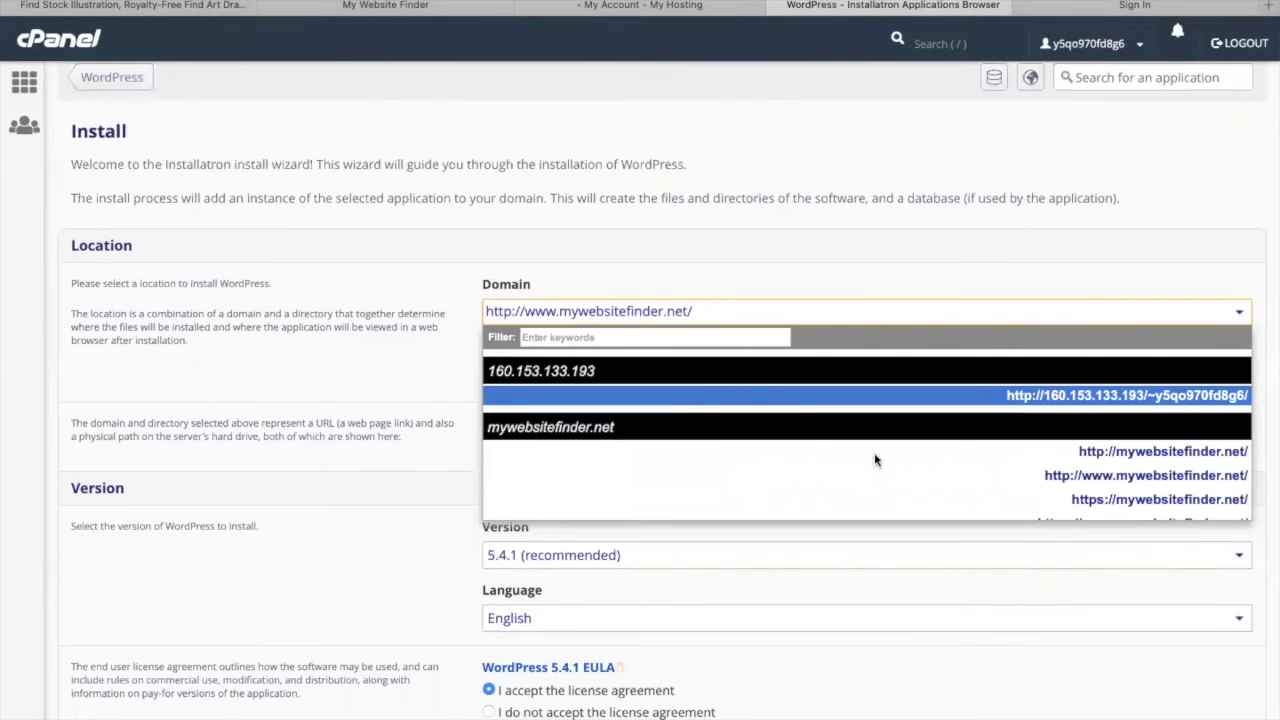
{"action": "left_click", "coordinate": [1106, 456]}
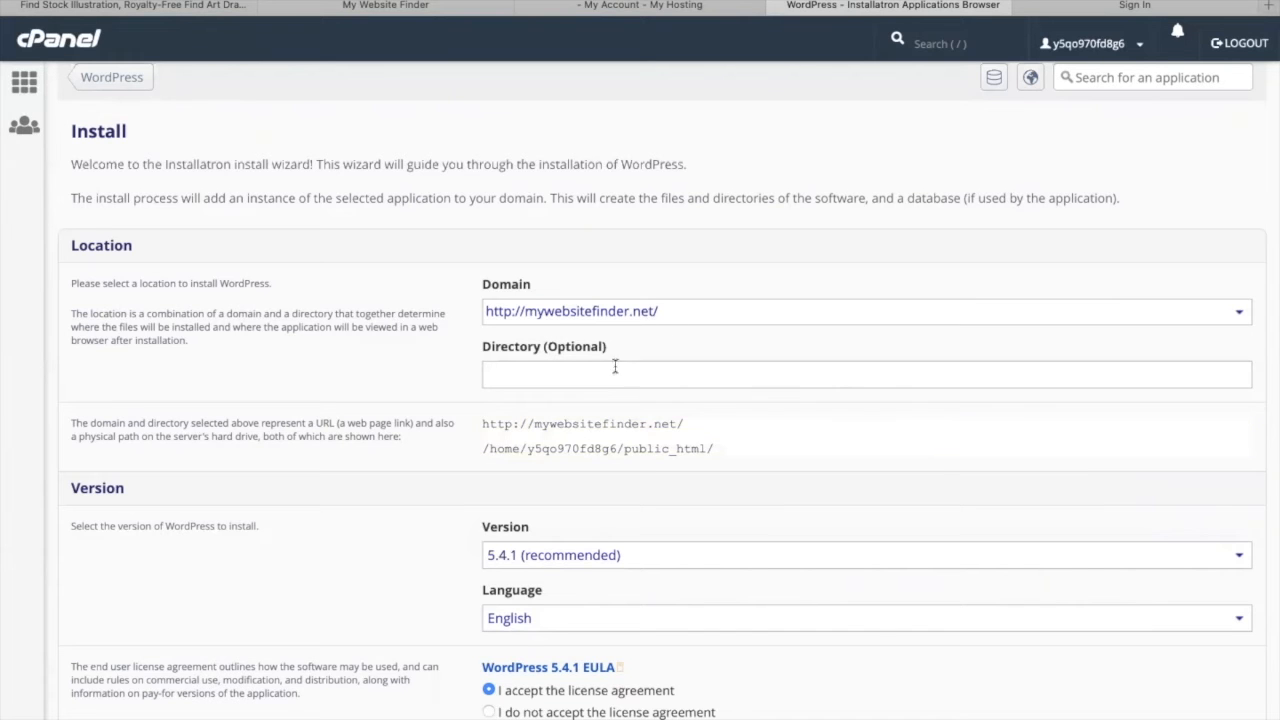
- Review the installation settings and set the website title to My Website Finder
{"action": "scroll", "coordinate": [614, 372], "scroll_direction": "down", "scroll_amount": 5}
{"action": "scroll", "coordinate": [612, 378], "scroll_direction": "down", "scroll_amount": 10}
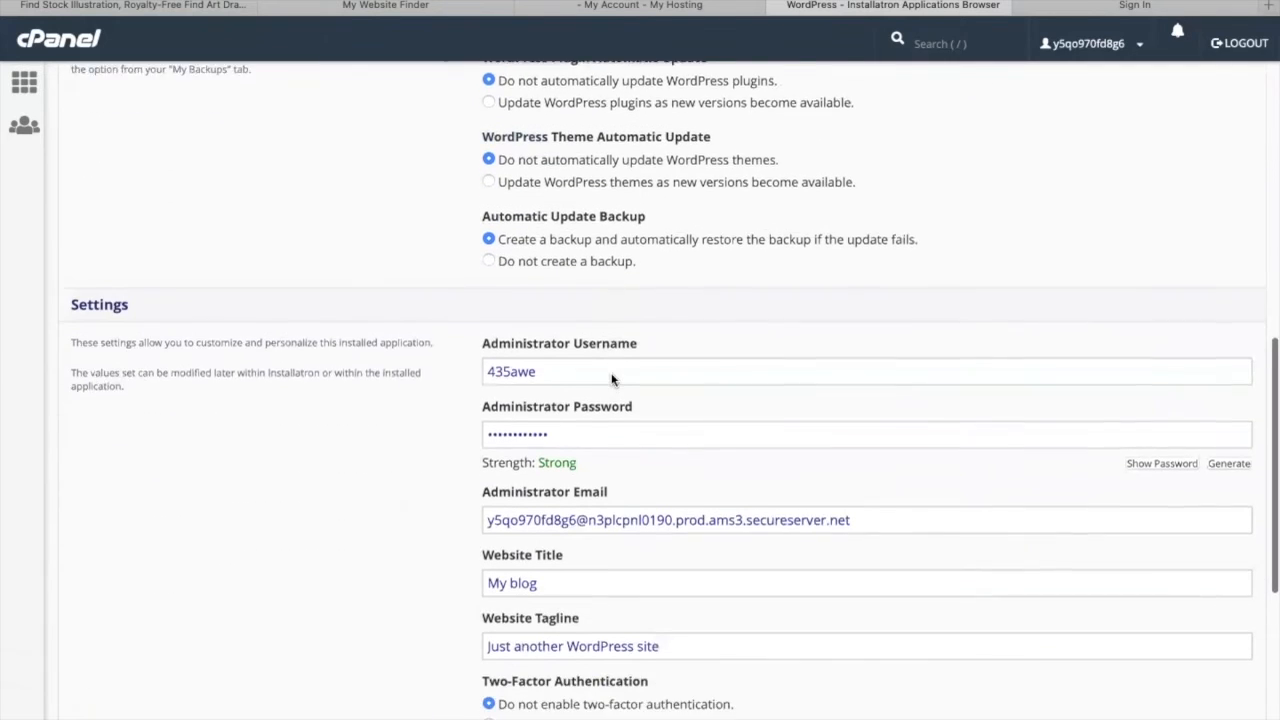
{"action": "scroll", "coordinate": [612, 378], "scroll_direction": "down", "scroll_amount": 1}
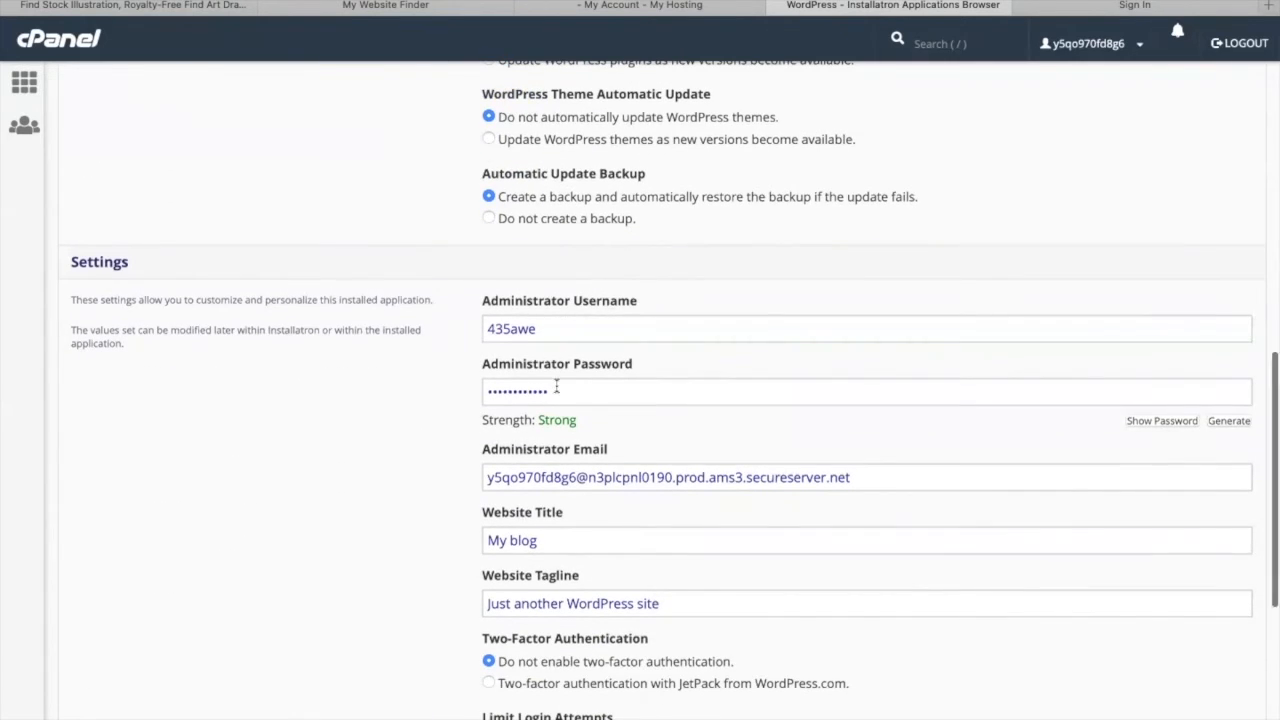
{"action": "scroll", "coordinate": [556, 388], "scroll_direction": "down", "scroll_amount": 4}
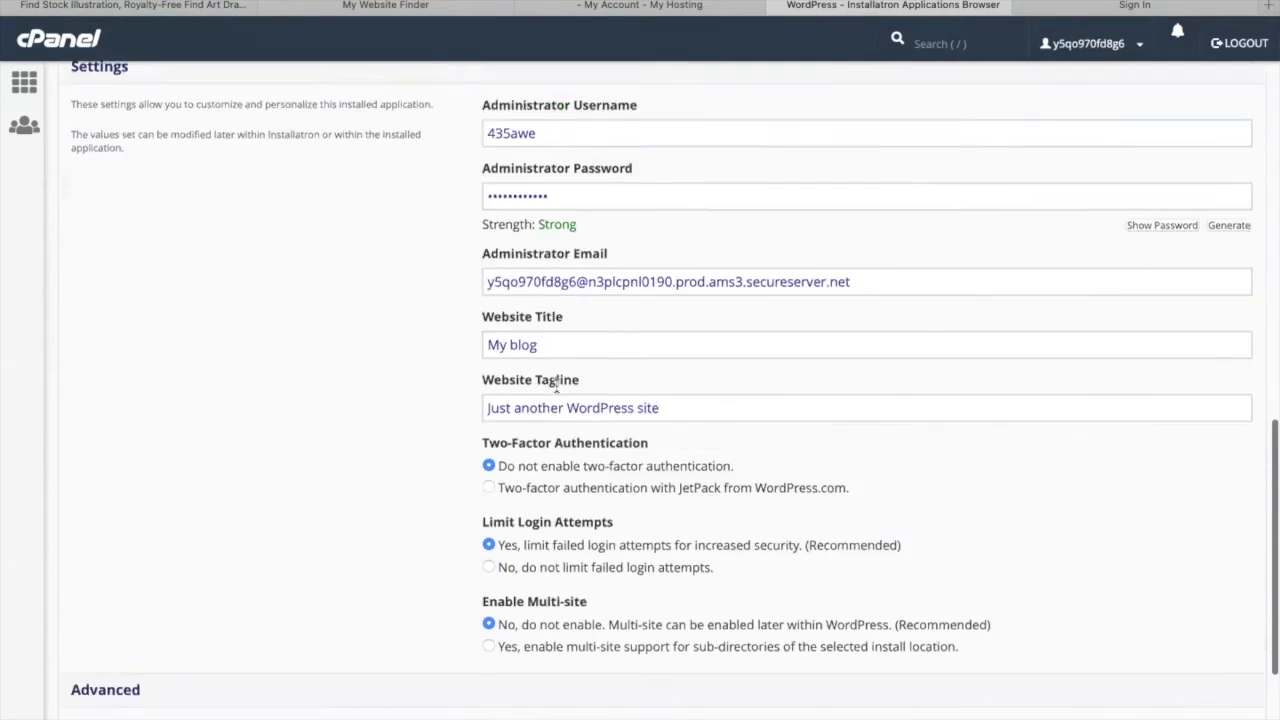
{"action": "scroll", "coordinate": [556, 385], "scroll_direction": "up", "scroll_amount": 2}
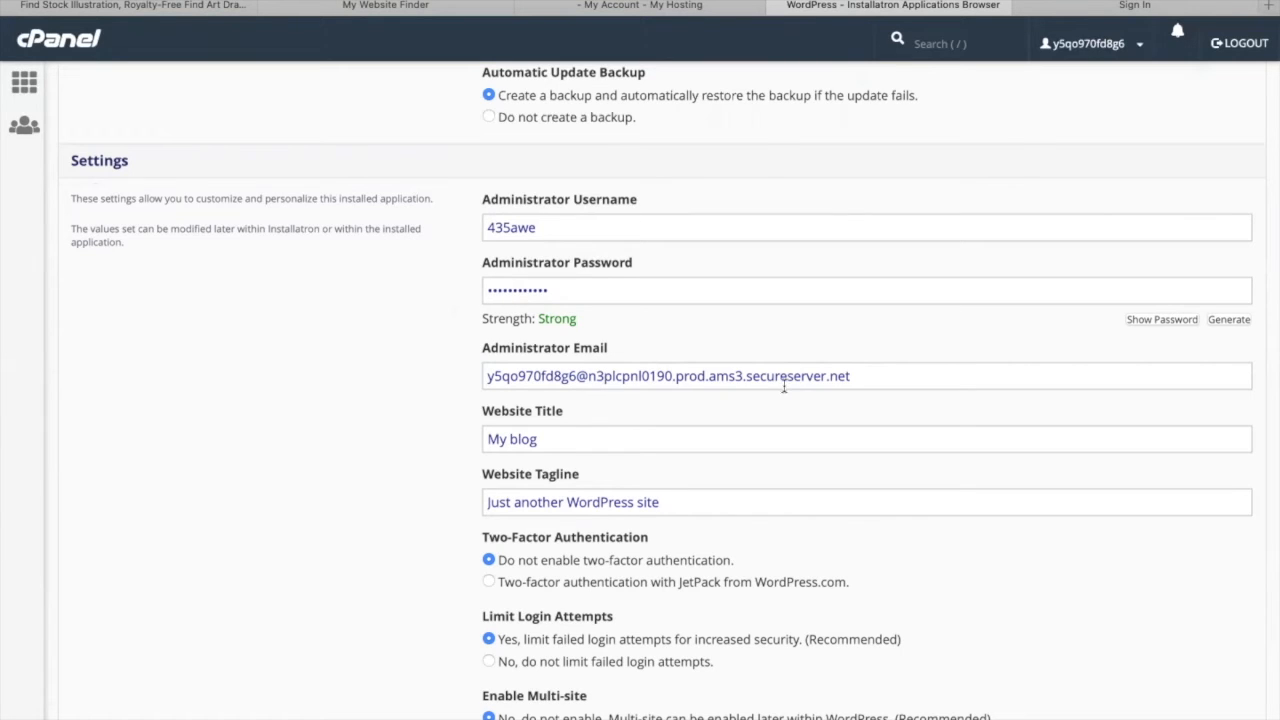
{"action": "scroll", "coordinate": [682, 433], "scroll_direction": "down", "scroll_amount": 3}
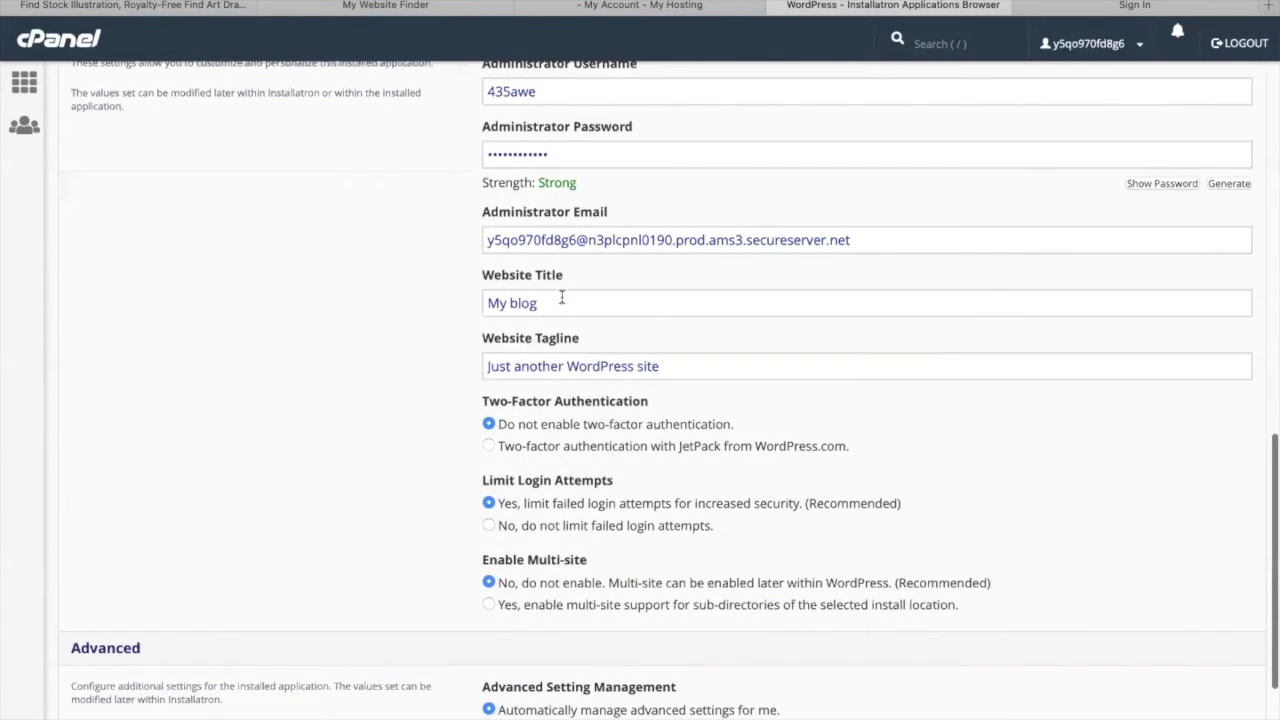
{"action": "left_click_drag", "start_coordinate": [531, 302], "coordinate": [434, 302]}
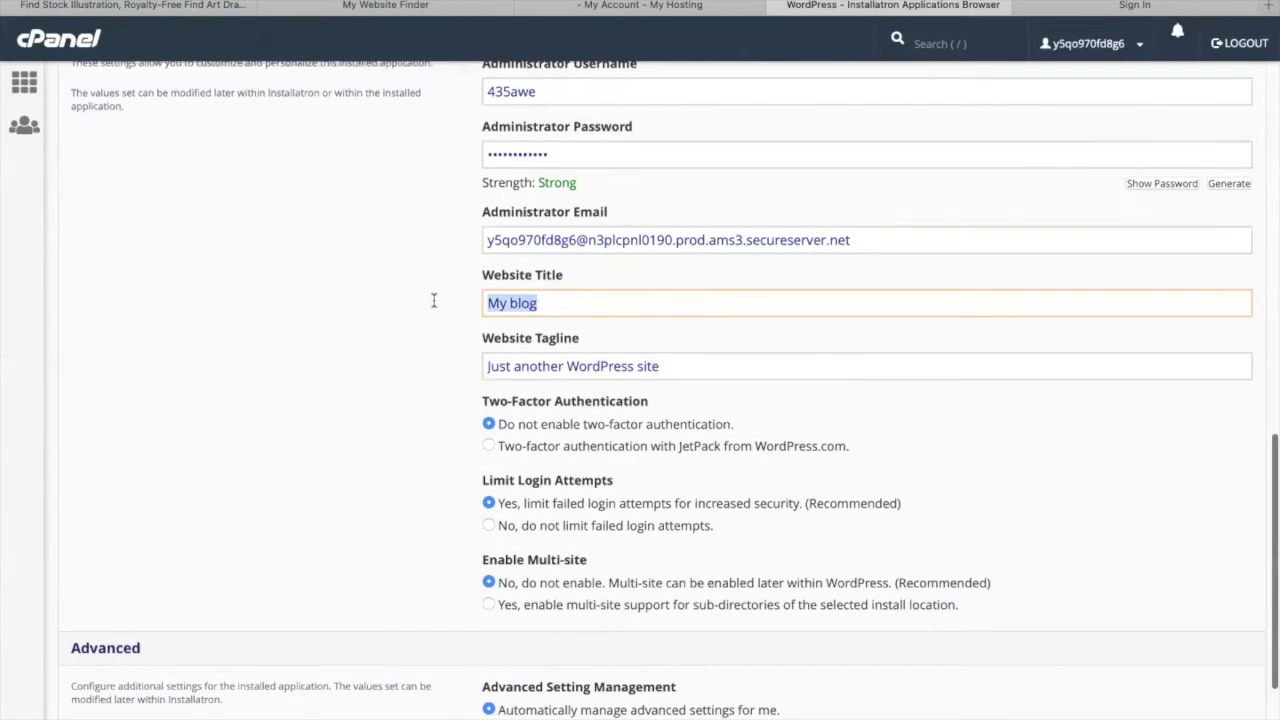
{"action": "type", "text": "M"}
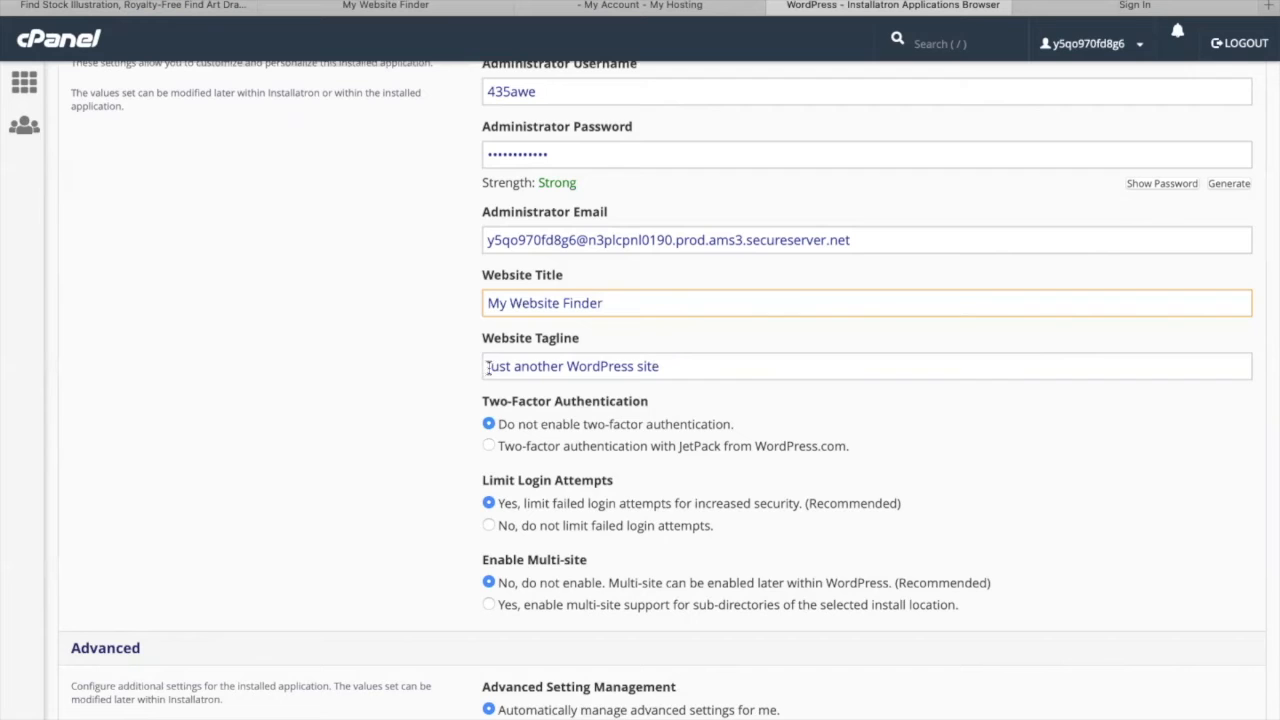
- Run the WordPress installation and save the administrator password in the browser
{"action": "left_click", "coordinate": [672, 367]}
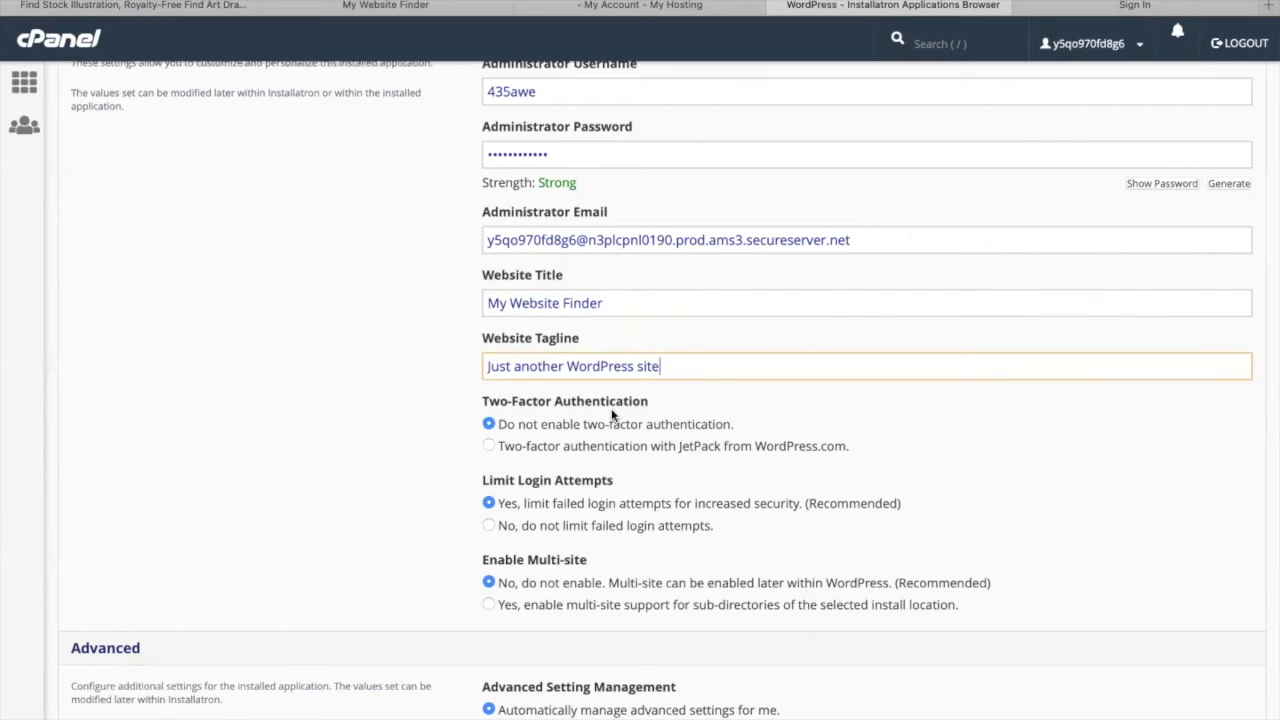
{"action": "scroll", "coordinate": [612, 414], "scroll_direction": "down", "scroll_amount": 4}
{"action": "left_click", "coordinate": [1215, 636]}
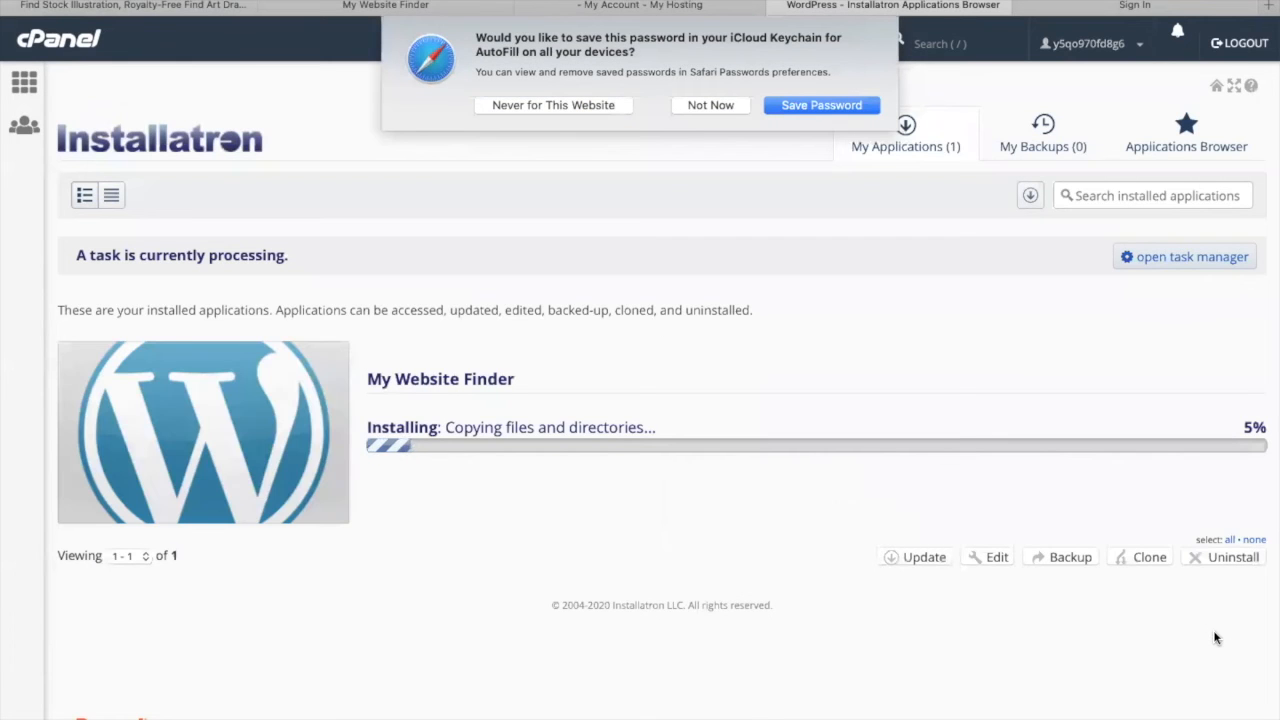
{"action": "left_click", "coordinate": [813, 107]}
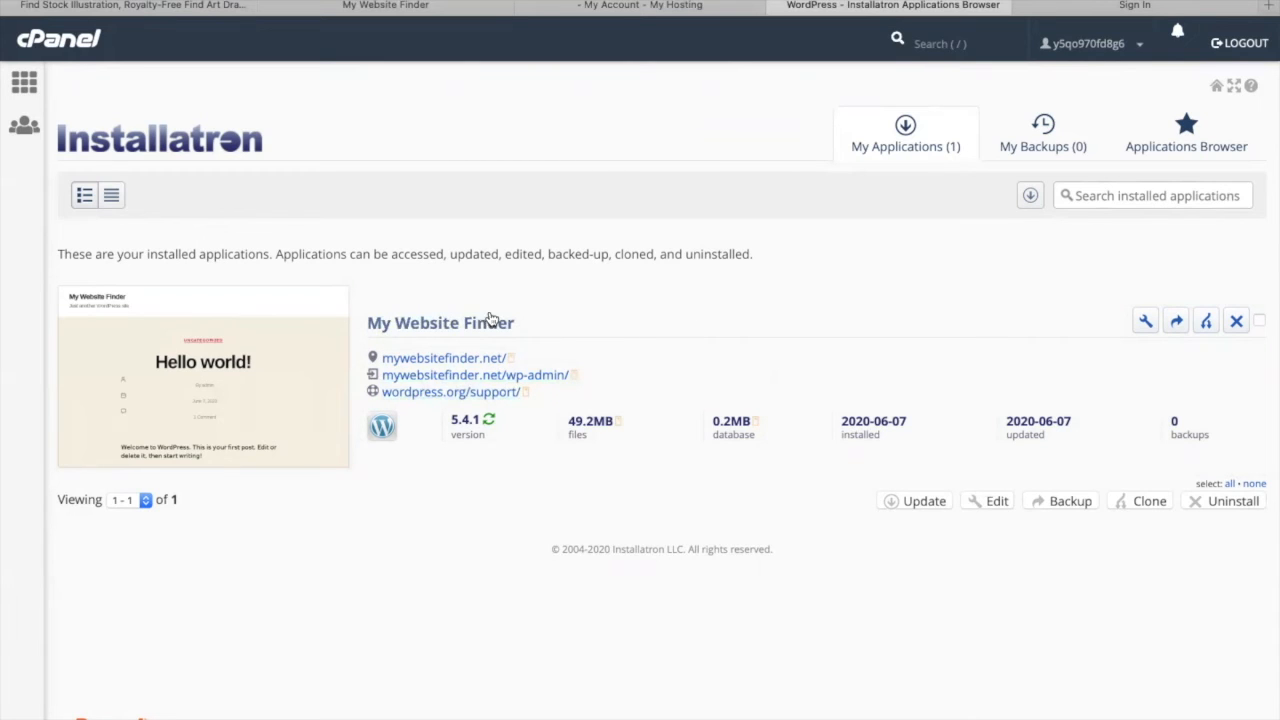
- Open the installed site's admin at mywebsitefinder.net/wp-admin/ in a new tab
{"action": "left_click", "coordinate": [549, 376]}
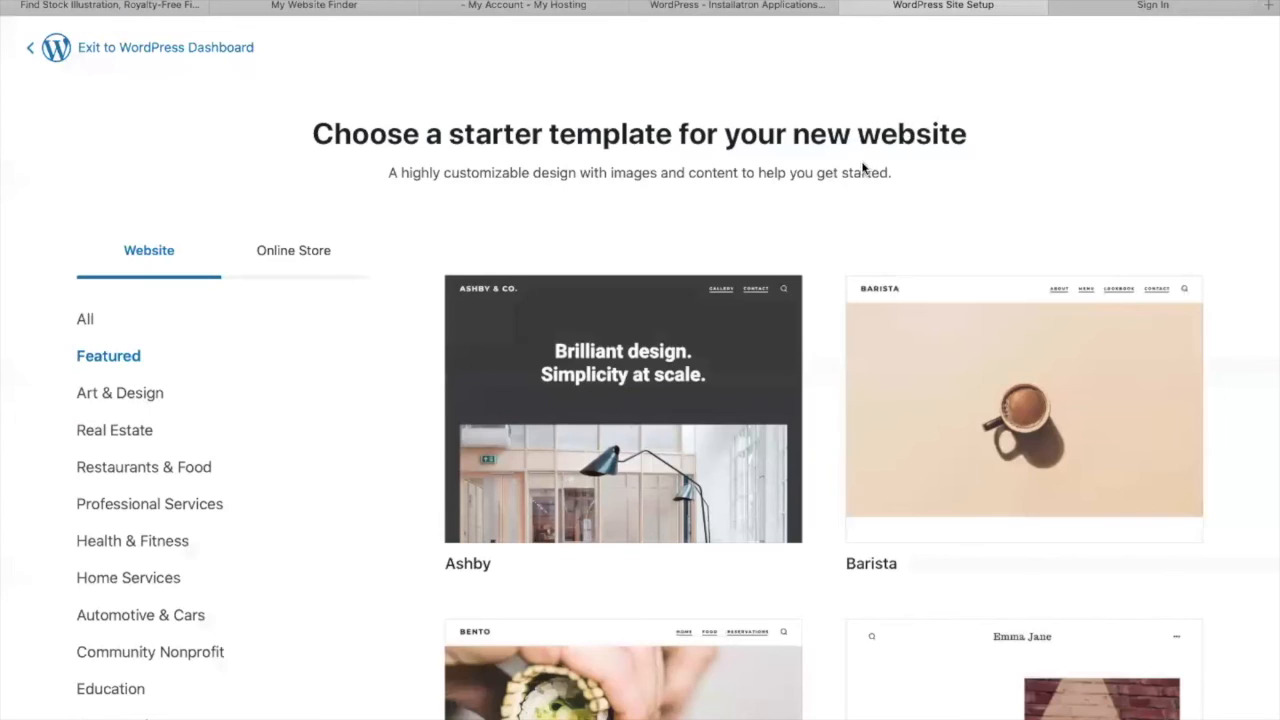
{"action": "left_click", "coordinate": [849, 6]}
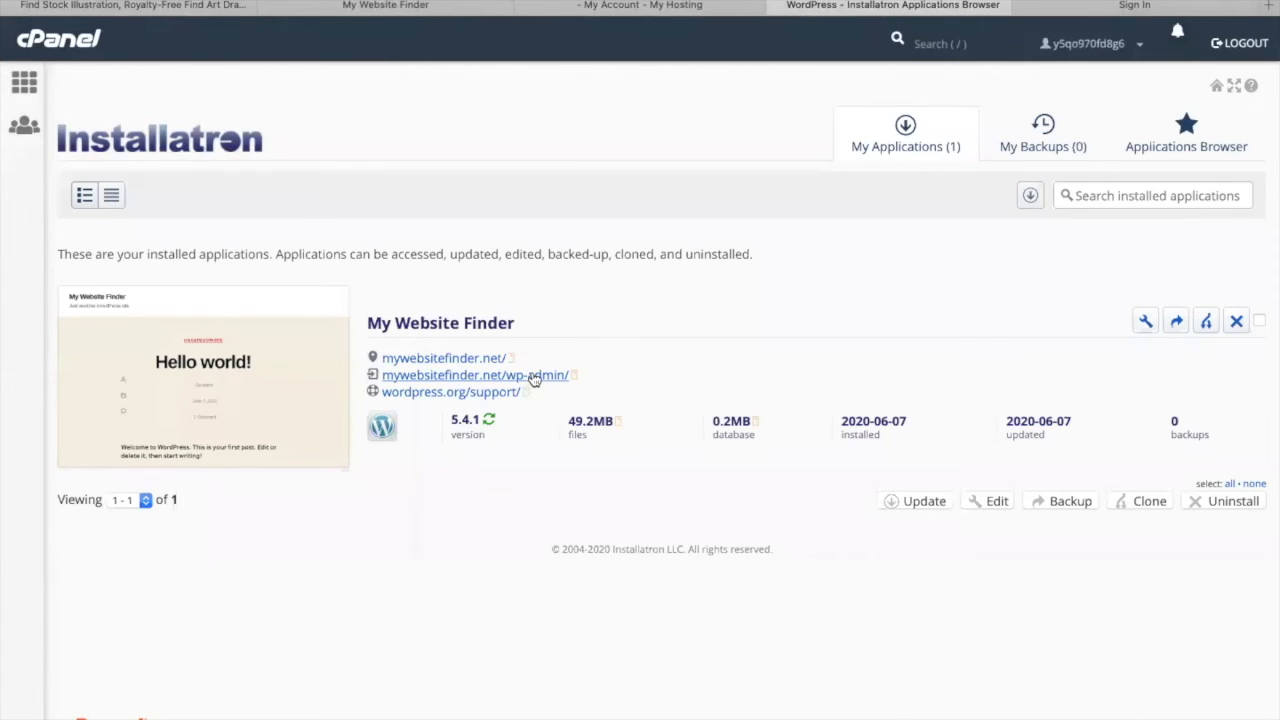
{"action": "left_click", "coordinate": [534, 376]}
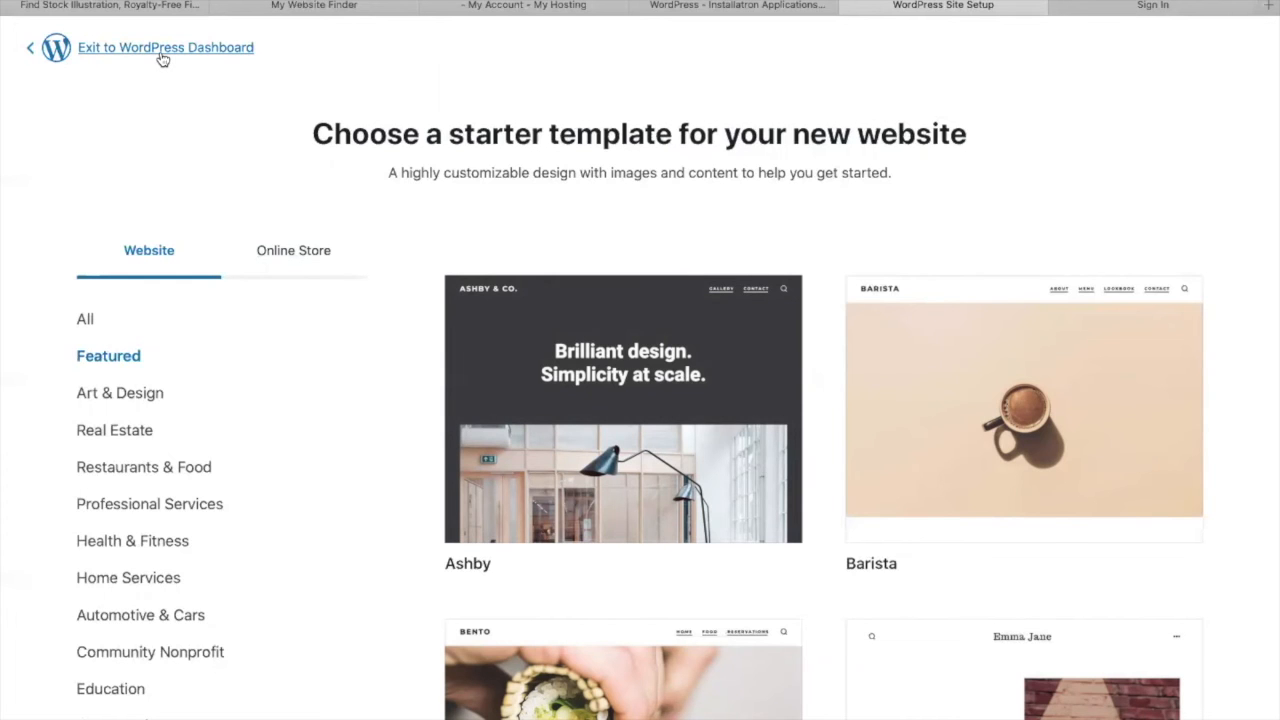
- Browse the starter templates offered for the new website
{"action": "scroll", "coordinate": [376, 346], "scroll_direction": "down", "scroll_amount": 7}
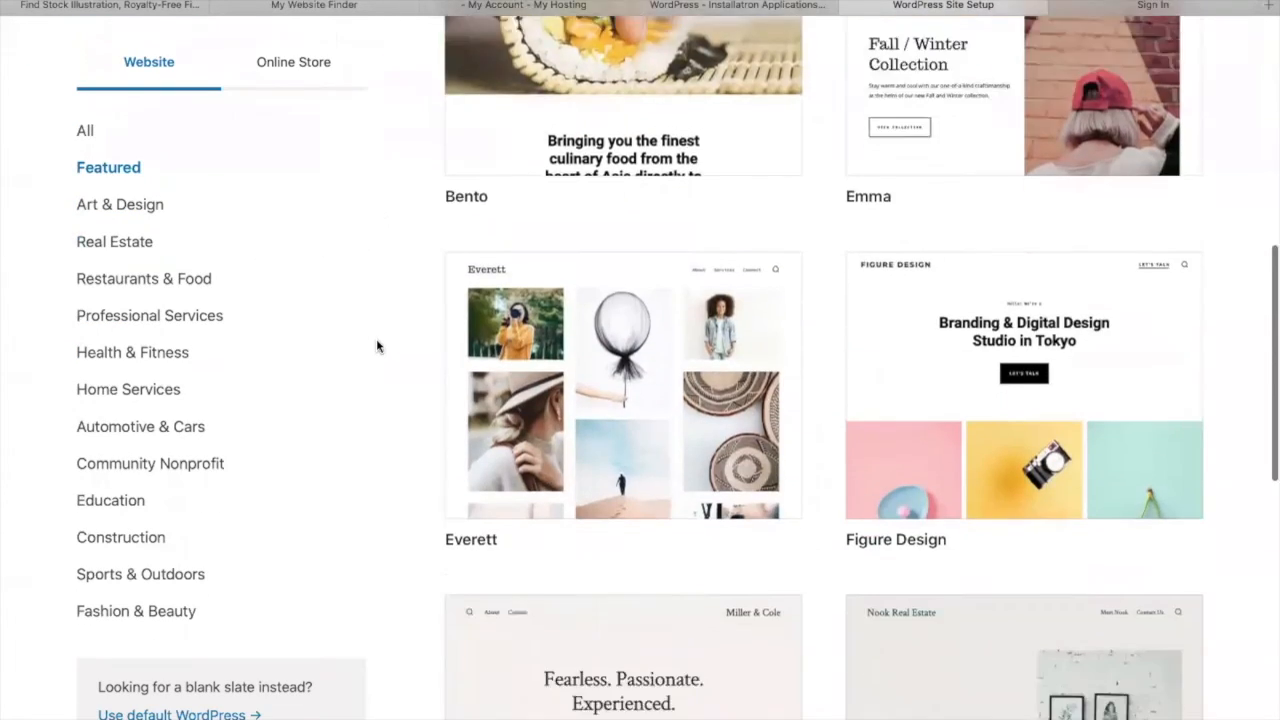
{"action": "scroll", "coordinate": [376, 346], "scroll_direction": "down", "scroll_amount": 8}
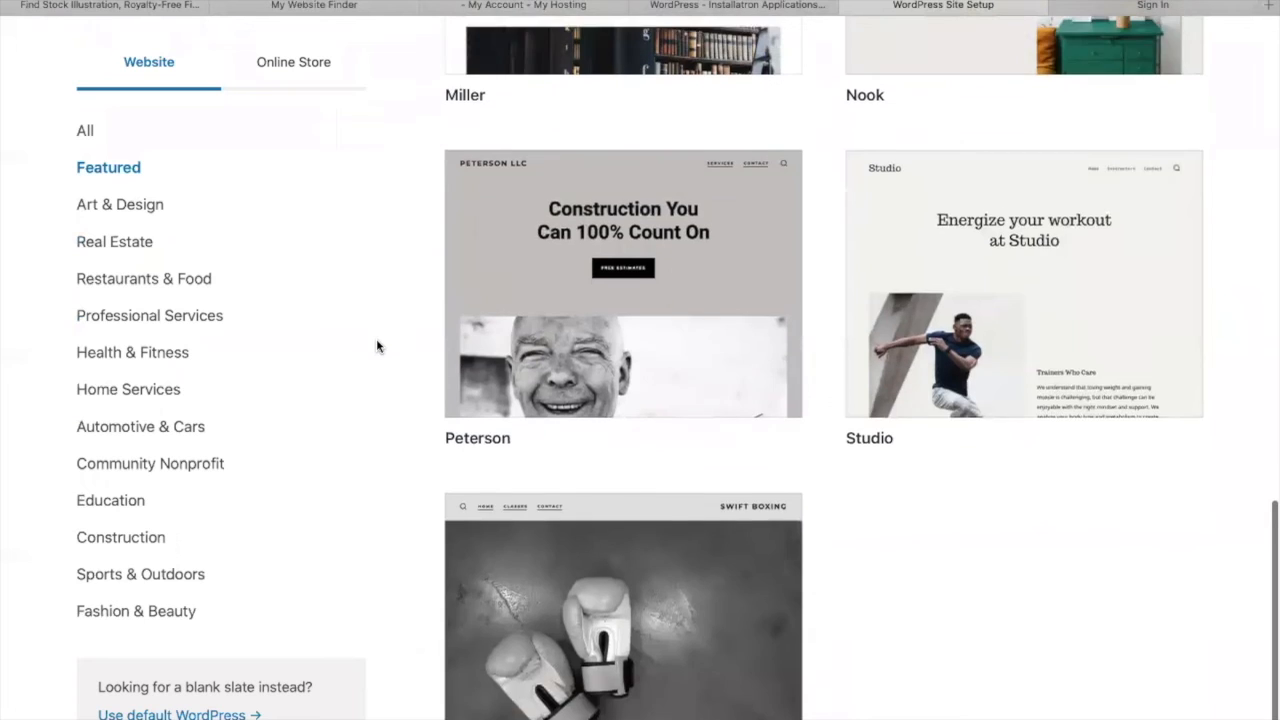
{"action": "scroll", "coordinate": [376, 346], "scroll_direction": "up", "scroll_amount": 7}
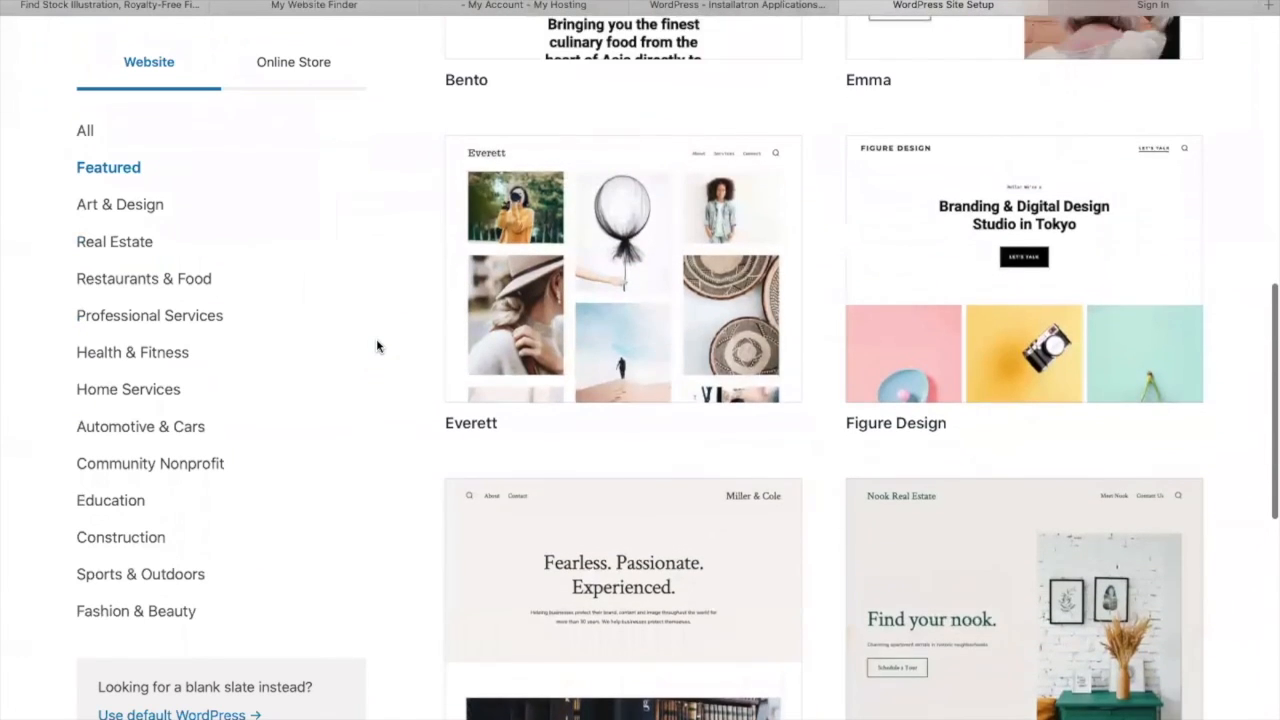
- Choose the Figure Design starter template and finish the setup with its preselected options
{"action": "scroll", "coordinate": [376, 346], "scroll_direction": "up", "scroll_amount": 6}
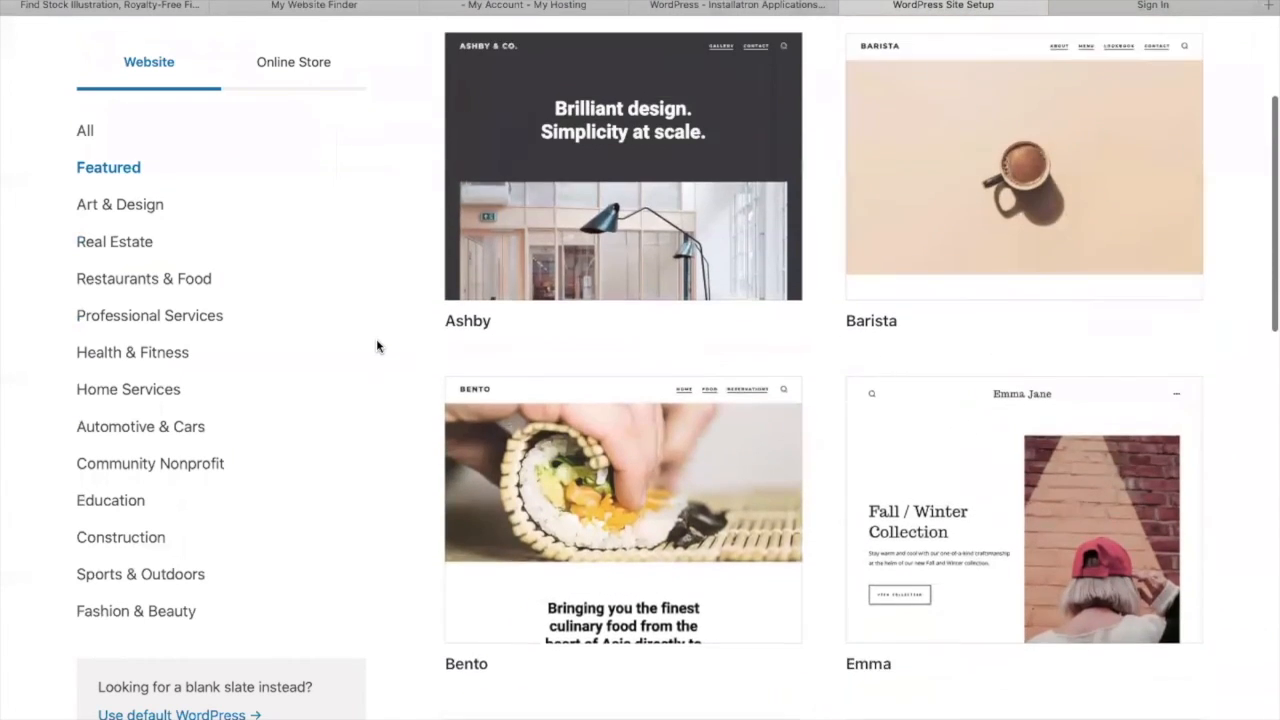
{"action": "scroll", "coordinate": [376, 346], "scroll_direction": "down", "scroll_amount": 5}
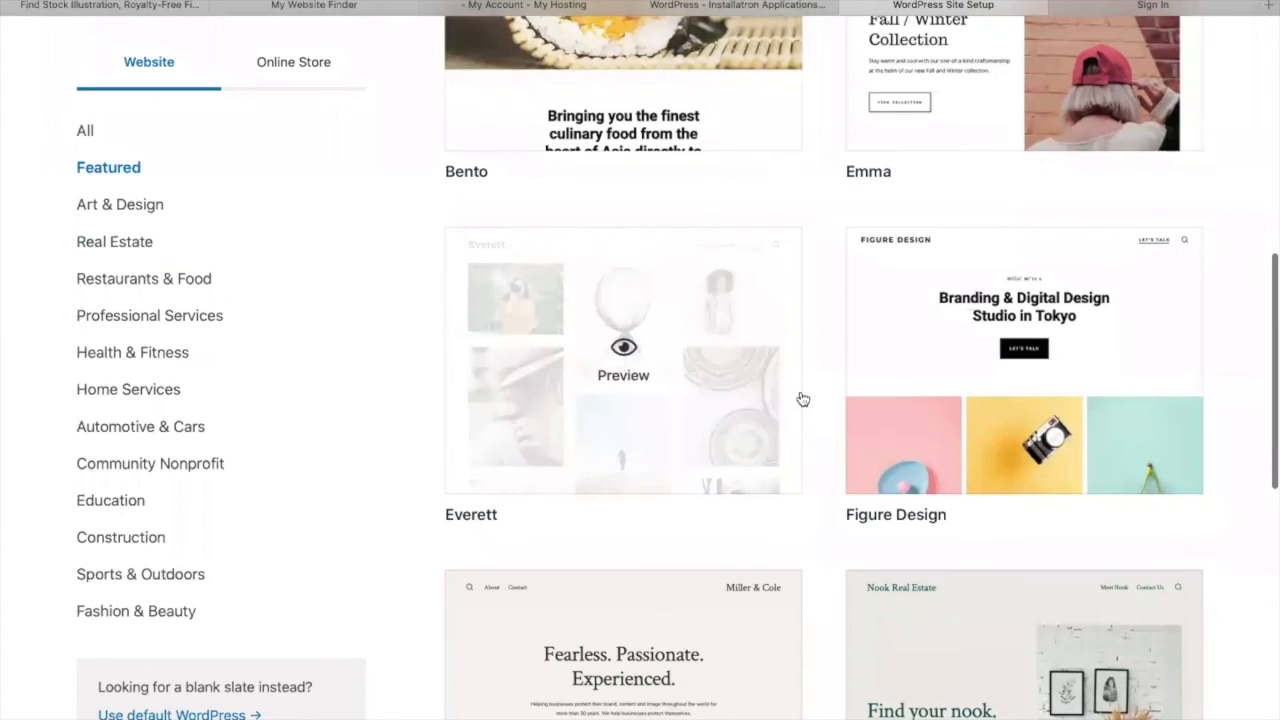
{"action": "left_click", "coordinate": [918, 374]}
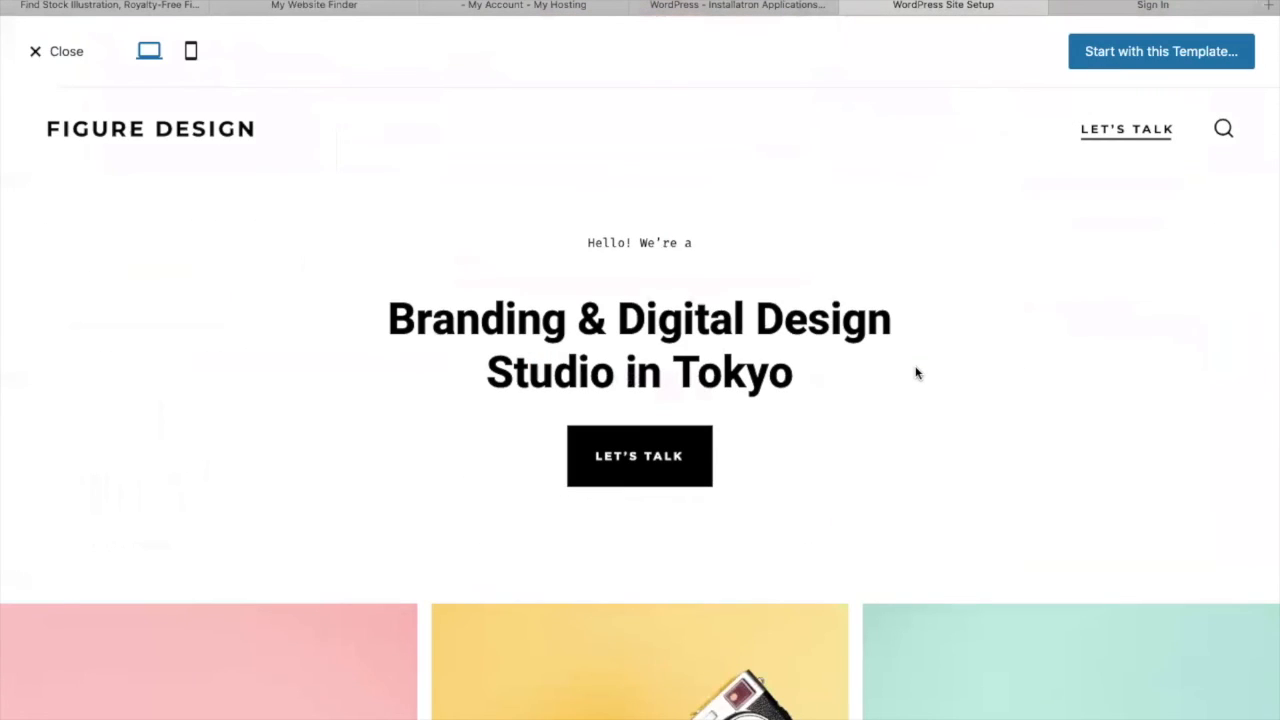
{"action": "left_click", "coordinate": [1118, 58]}
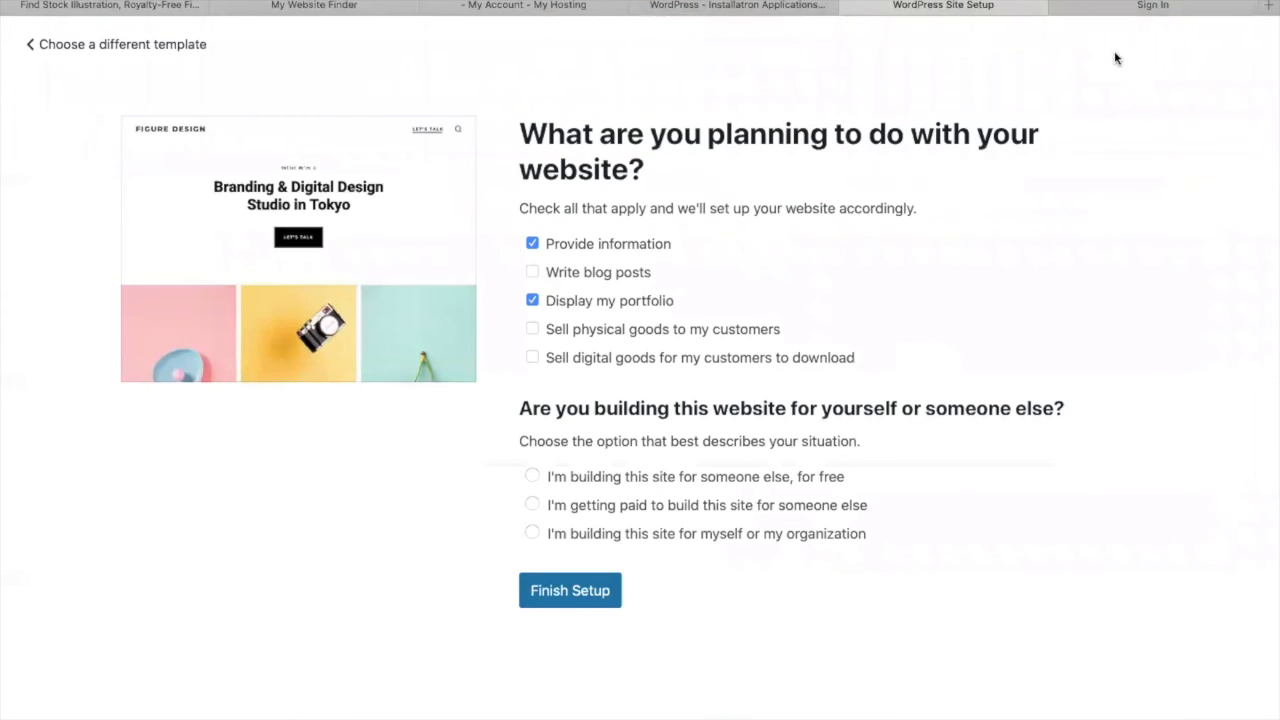
{"action": "left_click", "coordinate": [572, 591]}
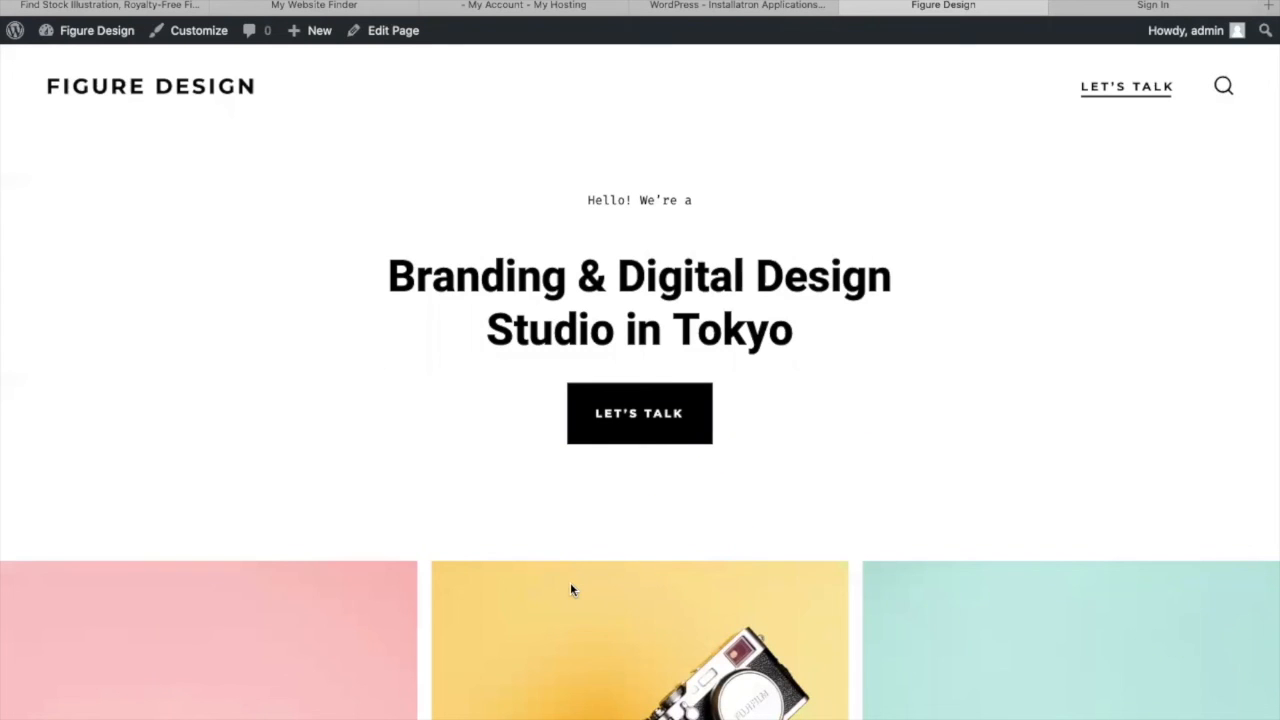
- Scroll through the new homepage and inspect the Site Identity settings in the Customizer, then close it
{"action": "scroll", "coordinate": [704, 300], "scroll_direction": "down", "scroll_amount": 10}
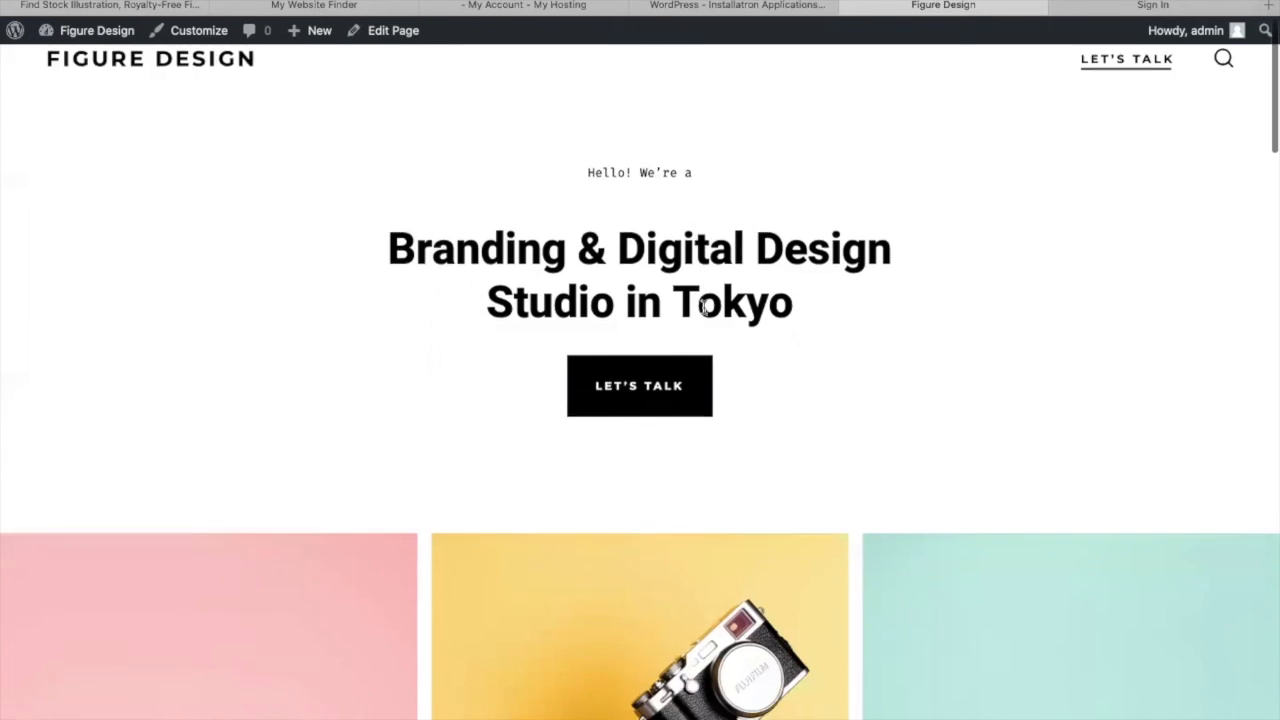
{"action": "scroll", "coordinate": [704, 307], "scroll_direction": "down", "scroll_amount": 15}
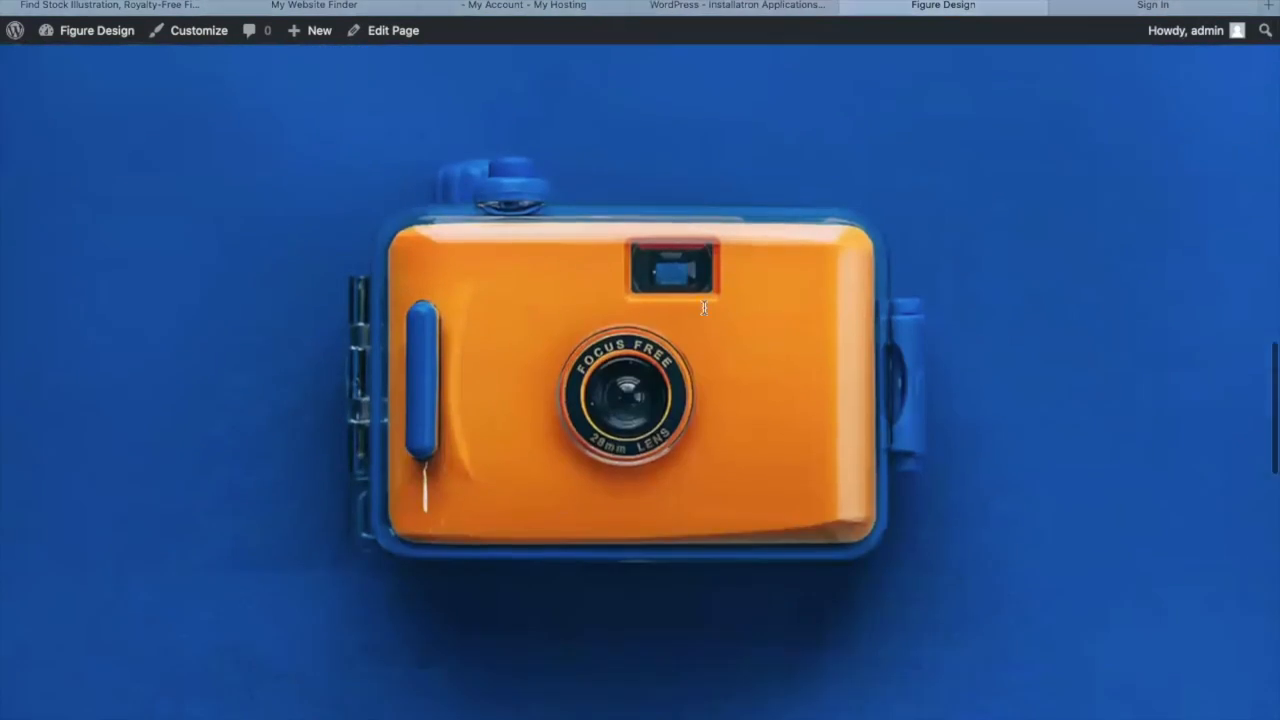
{"action": "scroll", "coordinate": [704, 307], "scroll_direction": "up", "scroll_amount": 20}
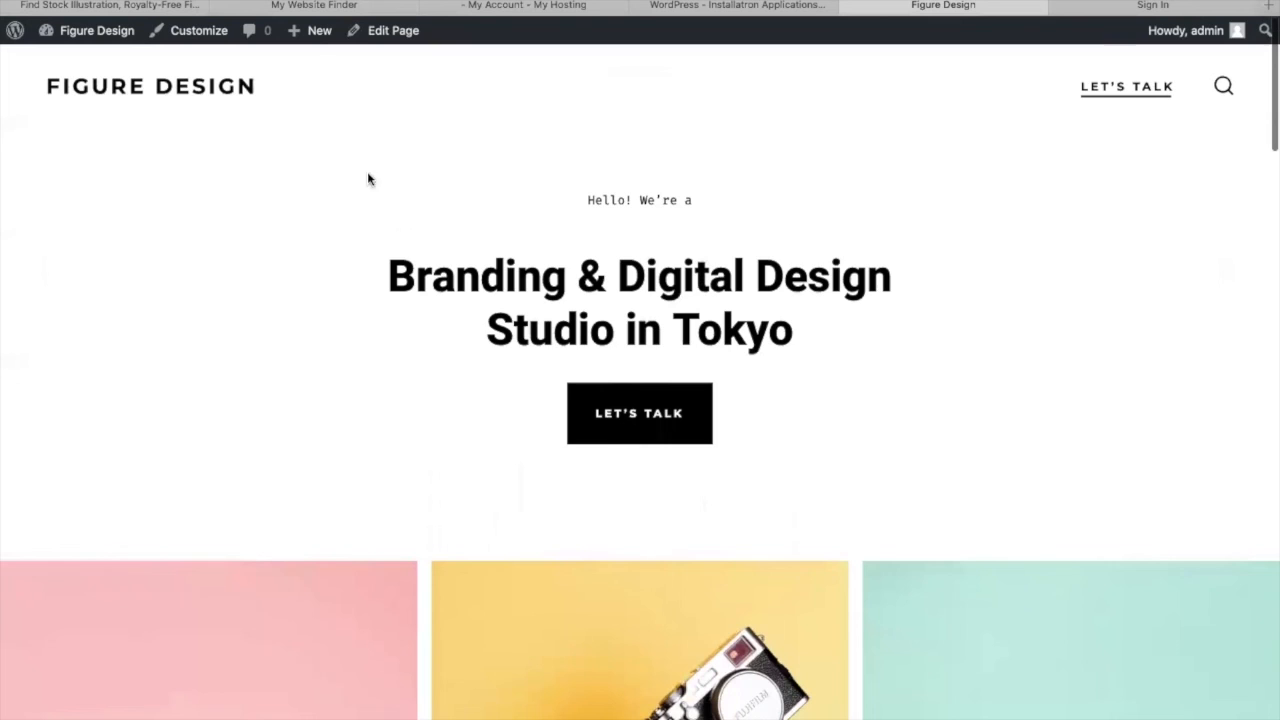
{"action": "left_click", "coordinate": [205, 32]}
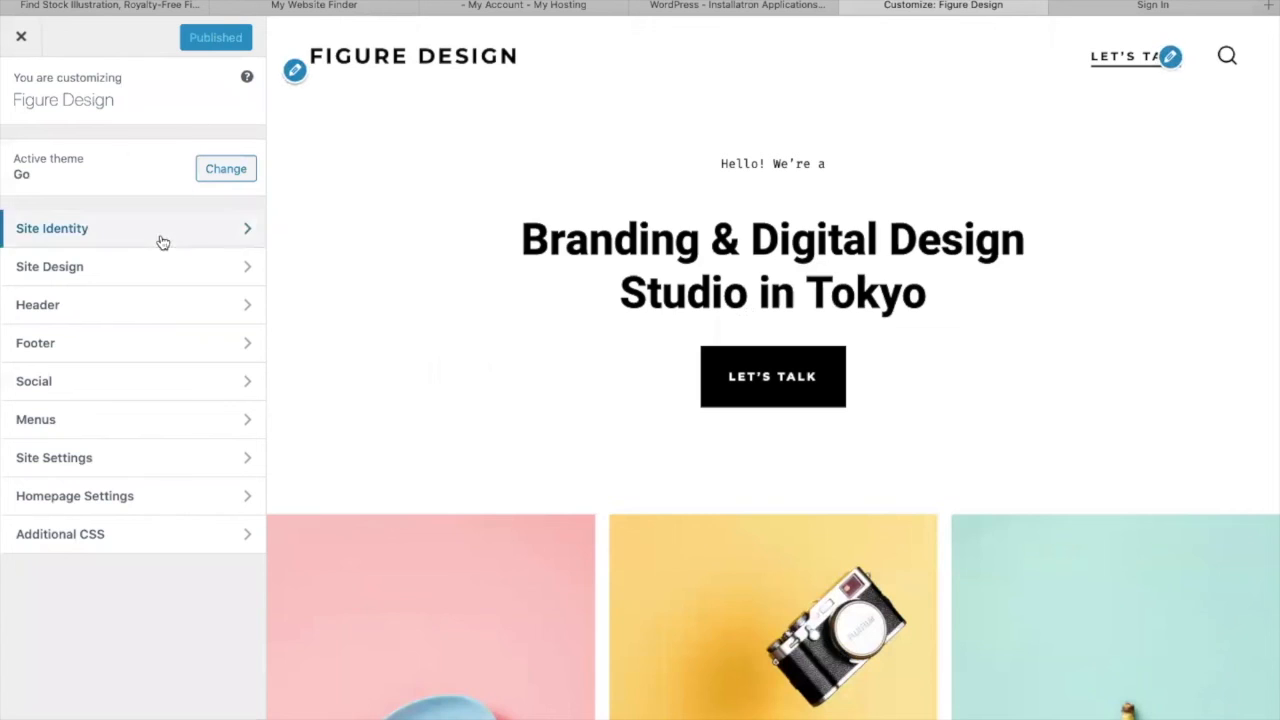
{"action": "left_click", "coordinate": [150, 228]}
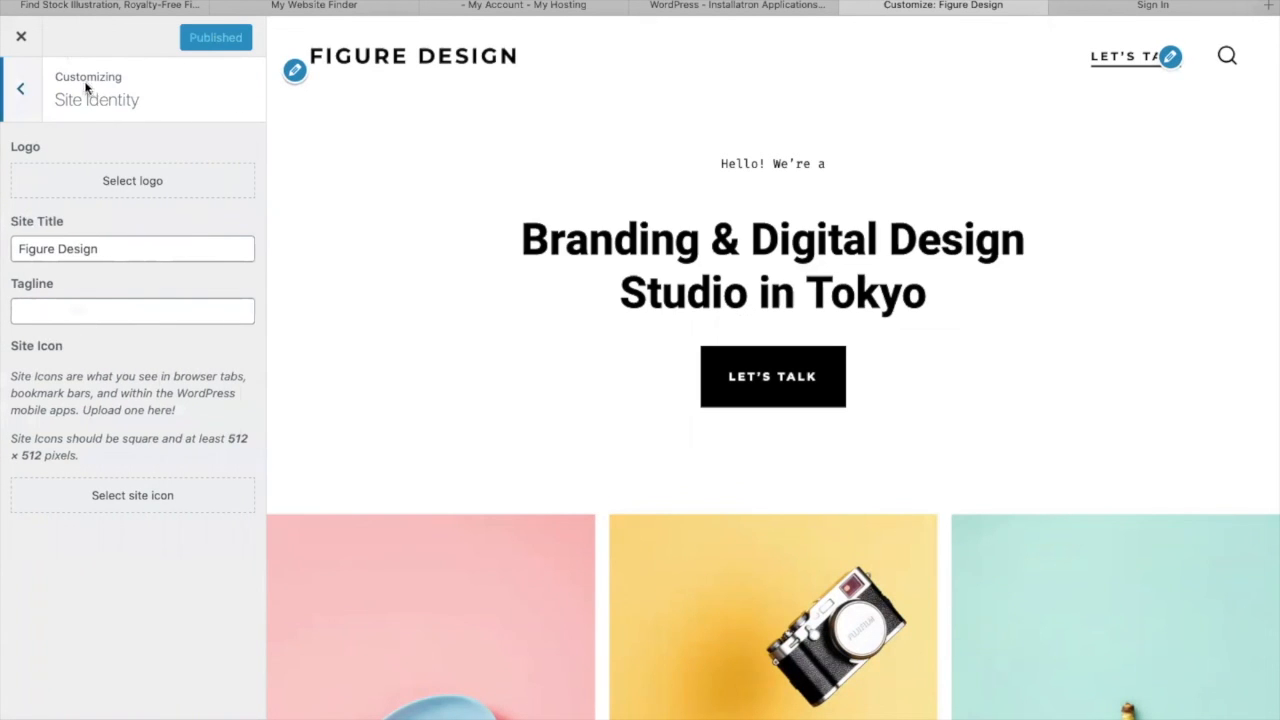
{"action": "left_click", "coordinate": [22, 104]}
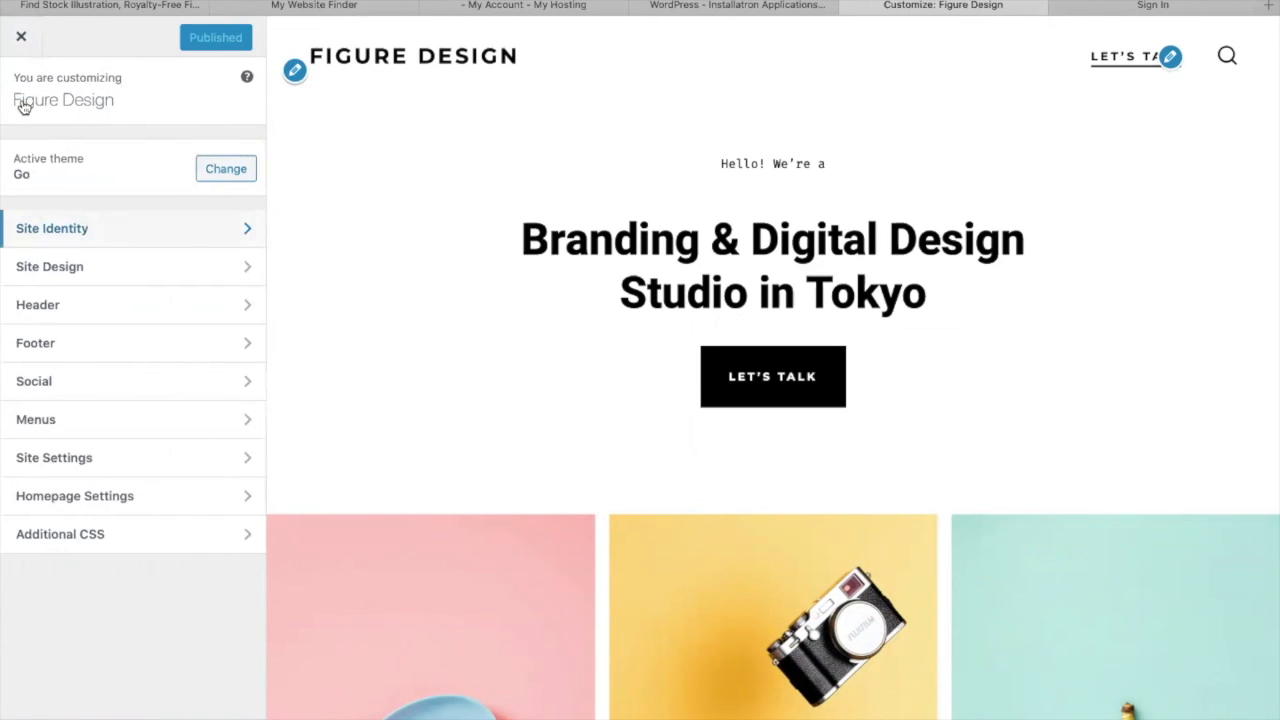
{"action": "left_click", "coordinate": [22, 40]}
- Open the WordPress Dashboard from the site's admin bar
{"action": "mouse_move", "coordinate": [49, 45]}
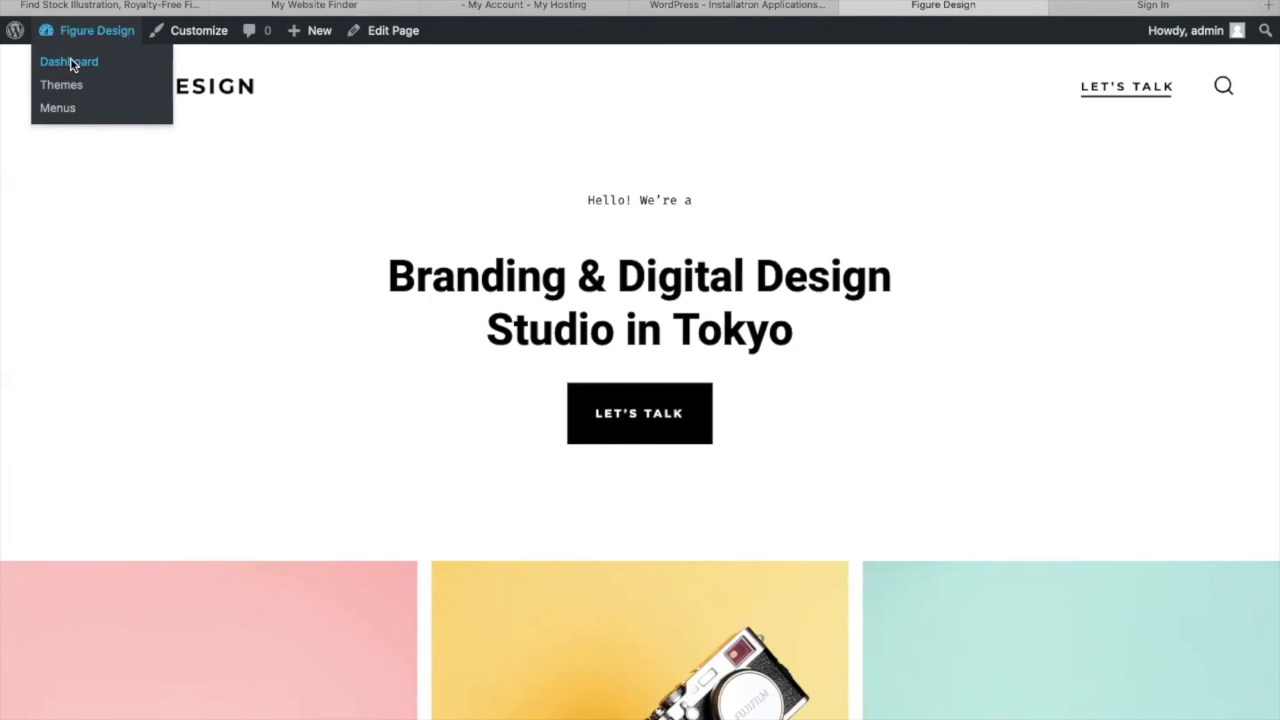
{"action": "left_click", "coordinate": [72, 63]}
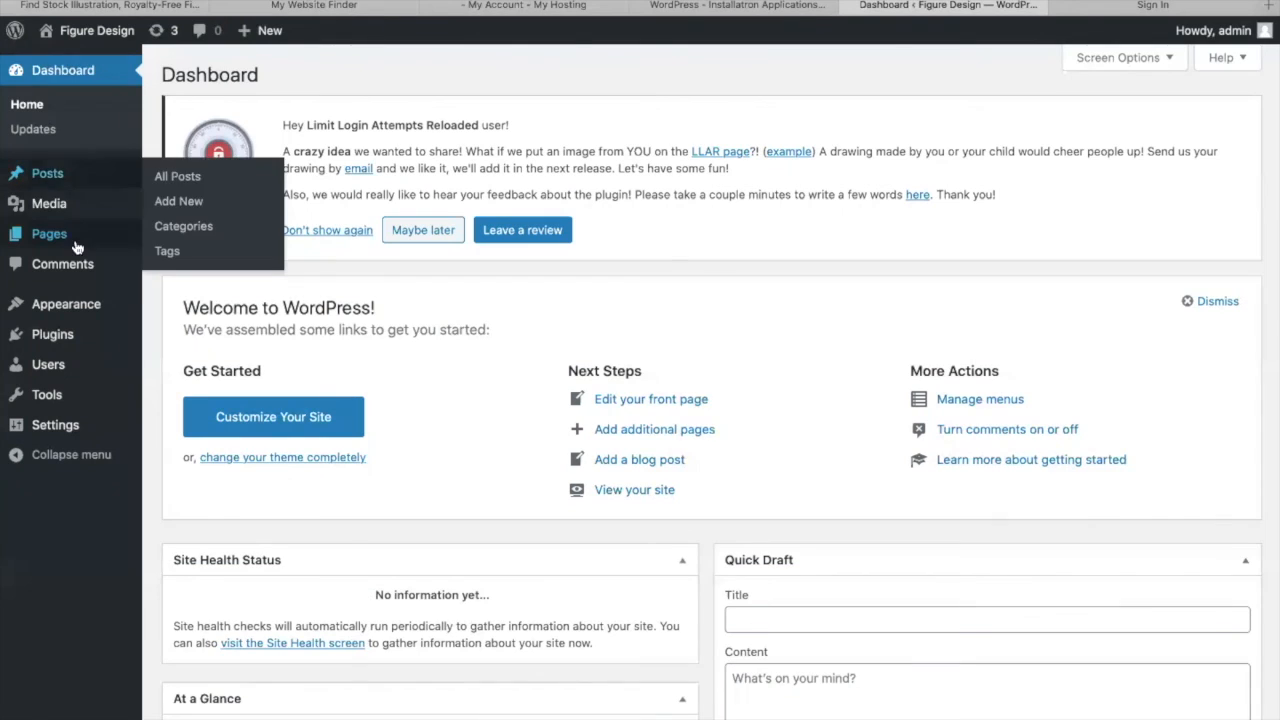
{"action": "mouse_move", "coordinate": [79, 181]}
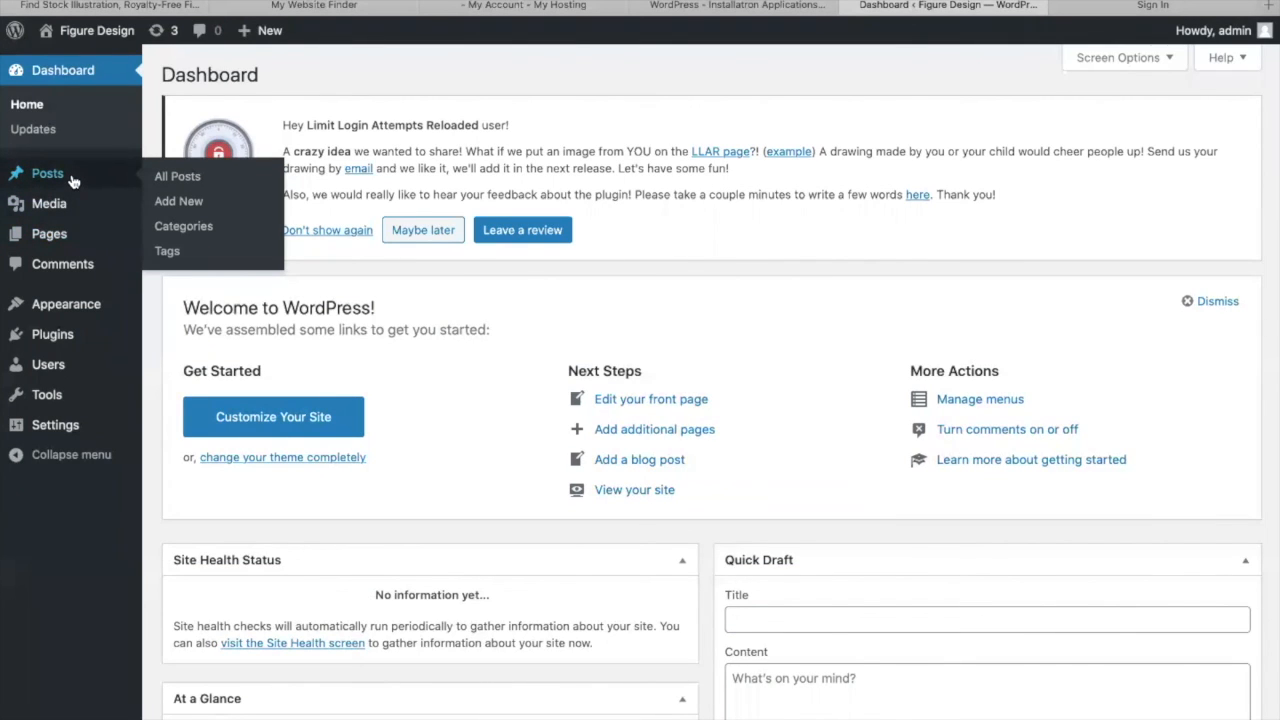